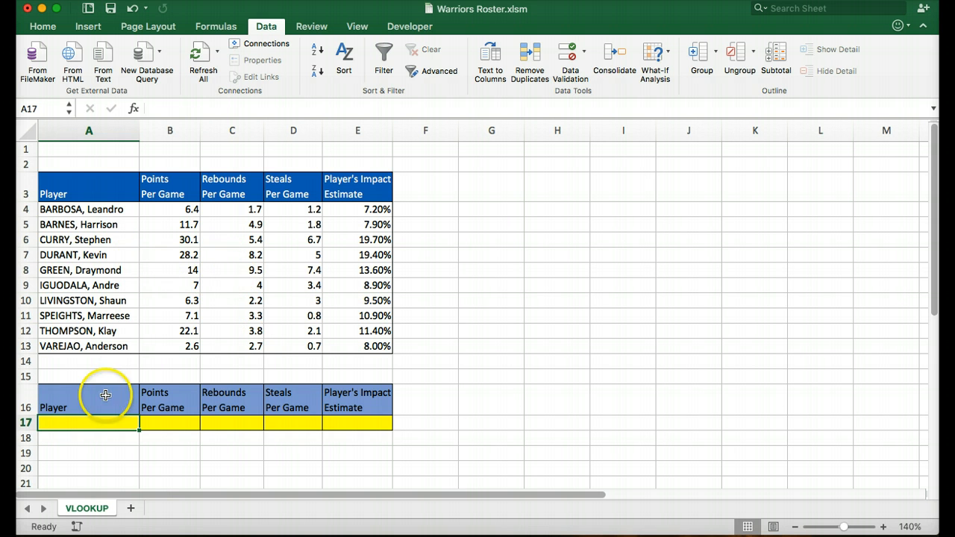
Add list data validation with an in-cell dropdown to cell A17, using the player names in =$A$4:$A$13 as its source
click(584, 52)
click(592, 77)
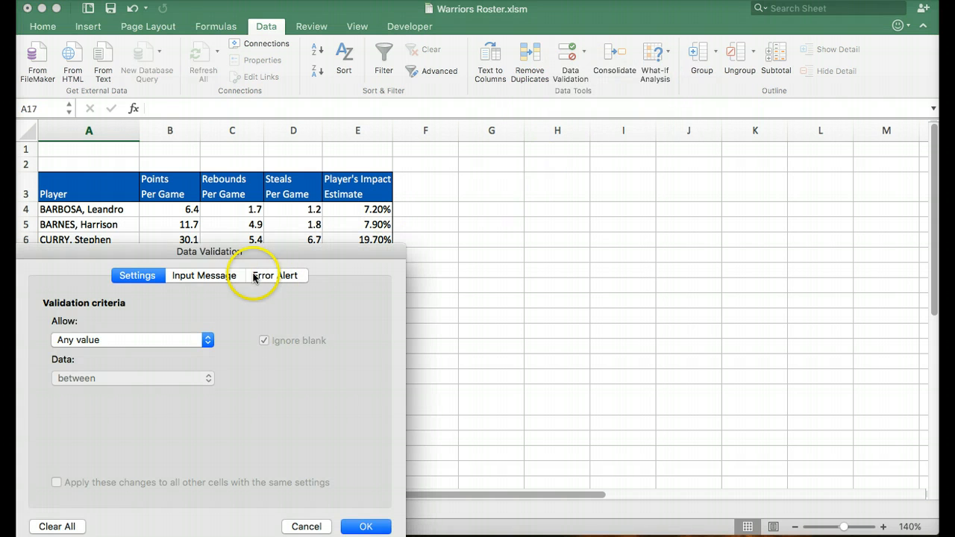
drag(207, 257, 618, 144)
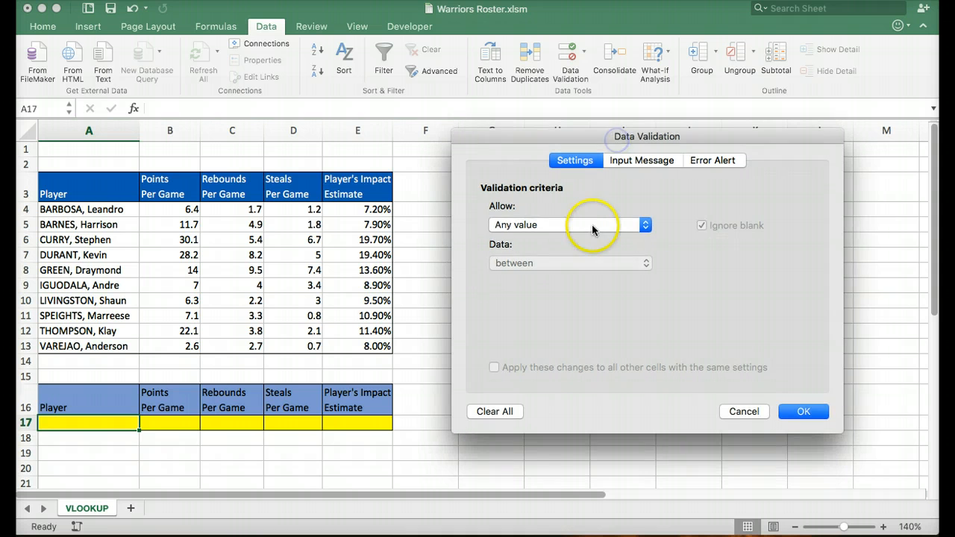
click(591, 223)
click(564, 266)
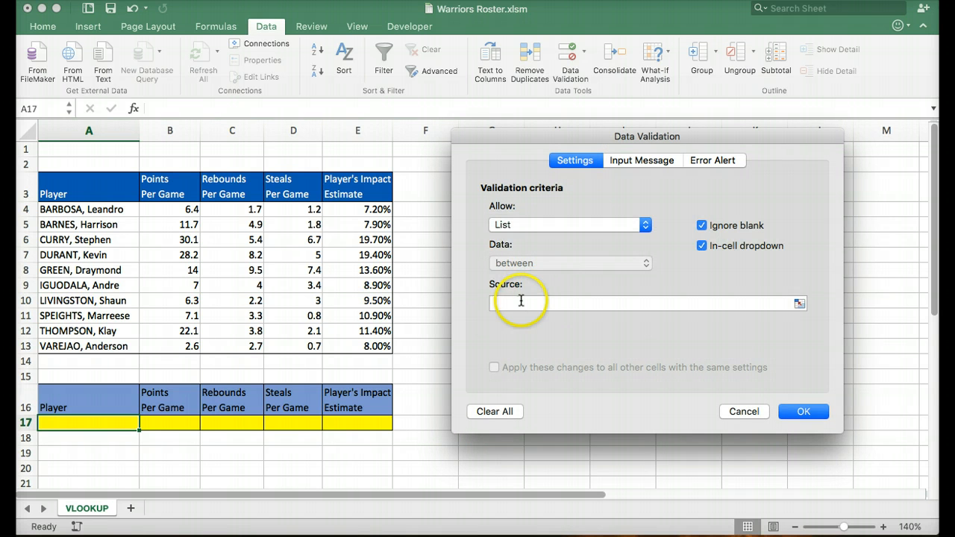
click(522, 302)
click(89, 212)
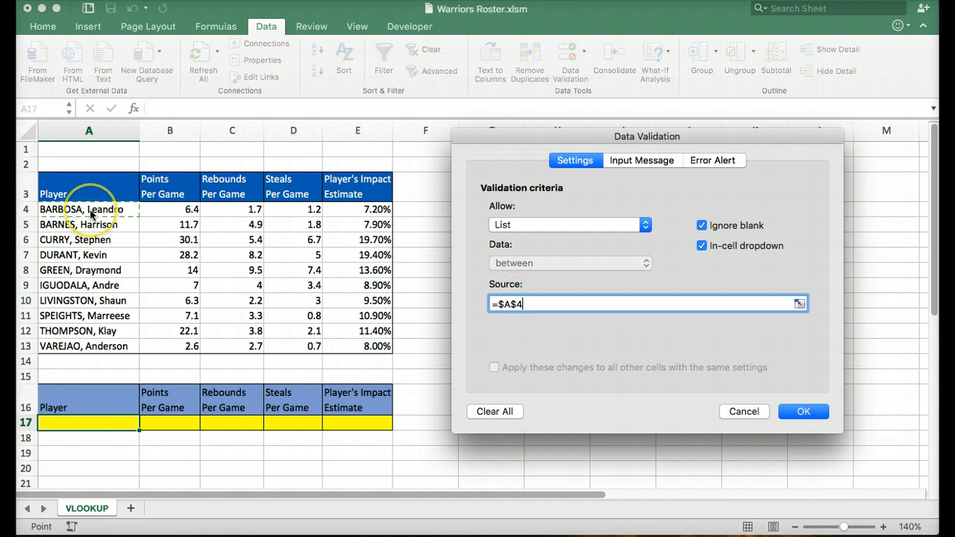
key(ctrl+shift+Down)
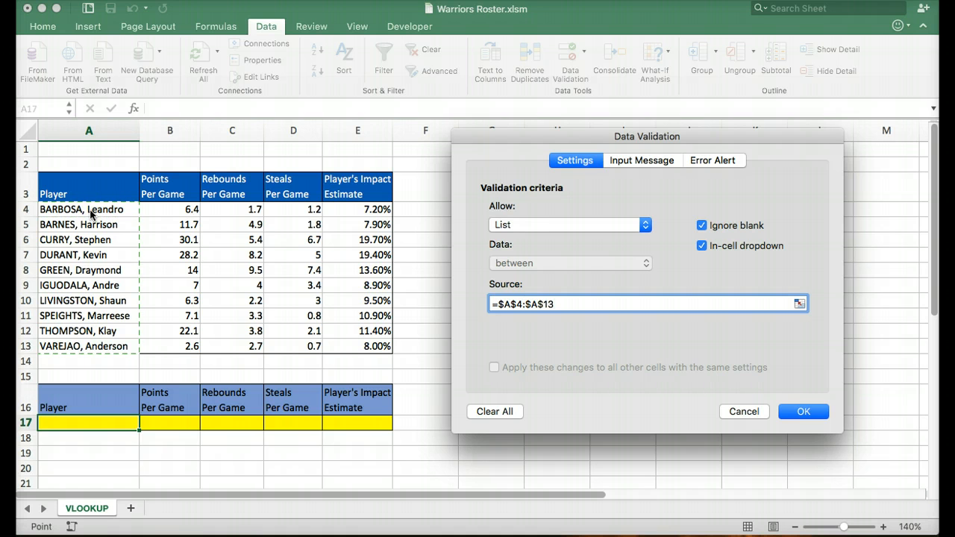
key(Return)
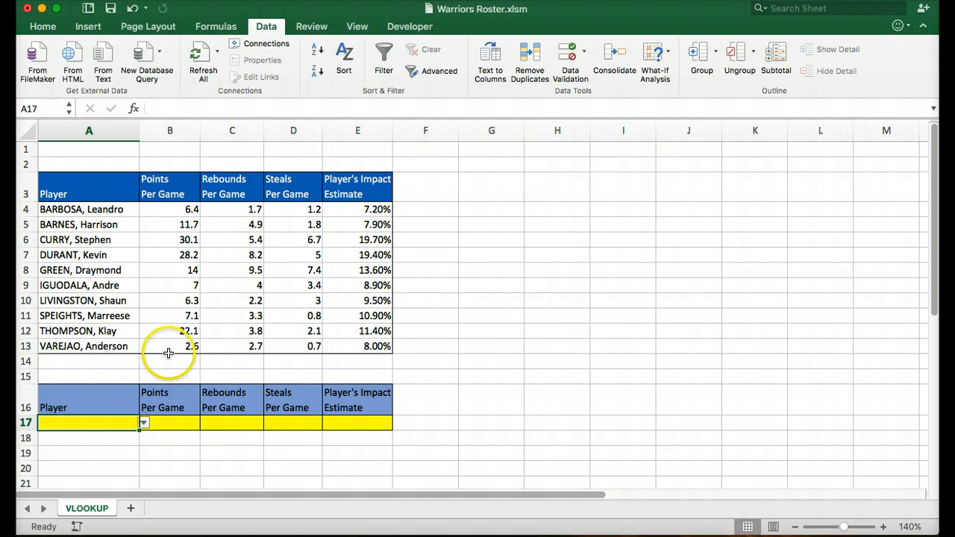
Review the player names offered by the dropdown in cell A17 without choosing one
click(144, 425)
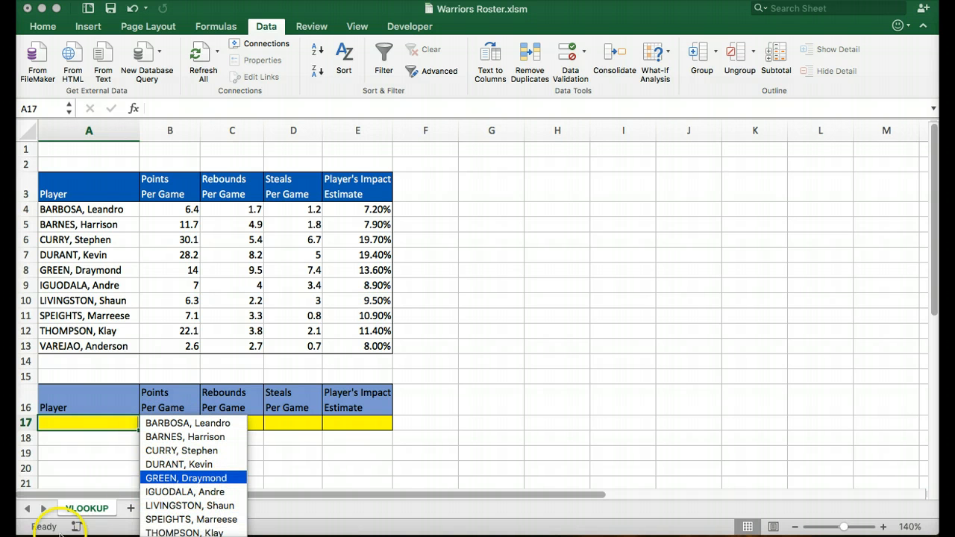
key(Return)
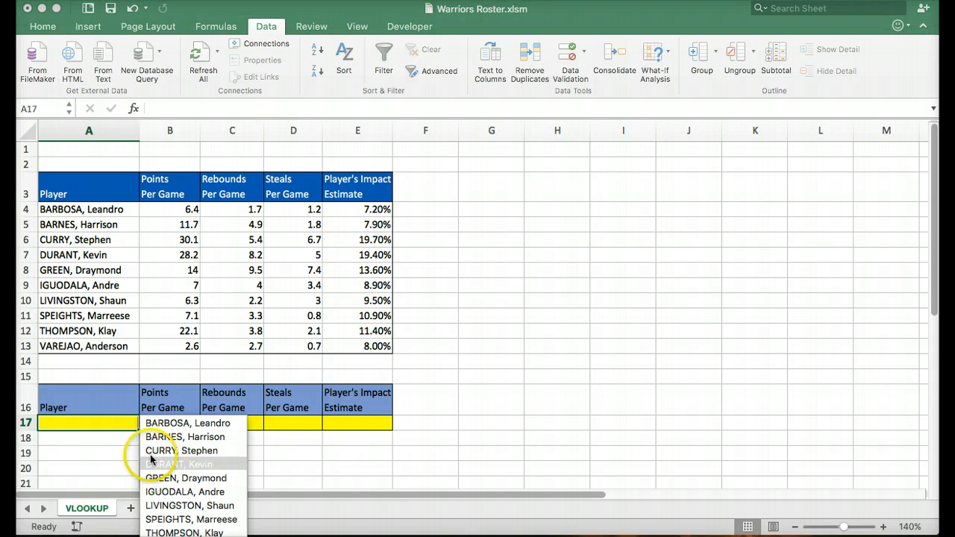
click(91, 423)
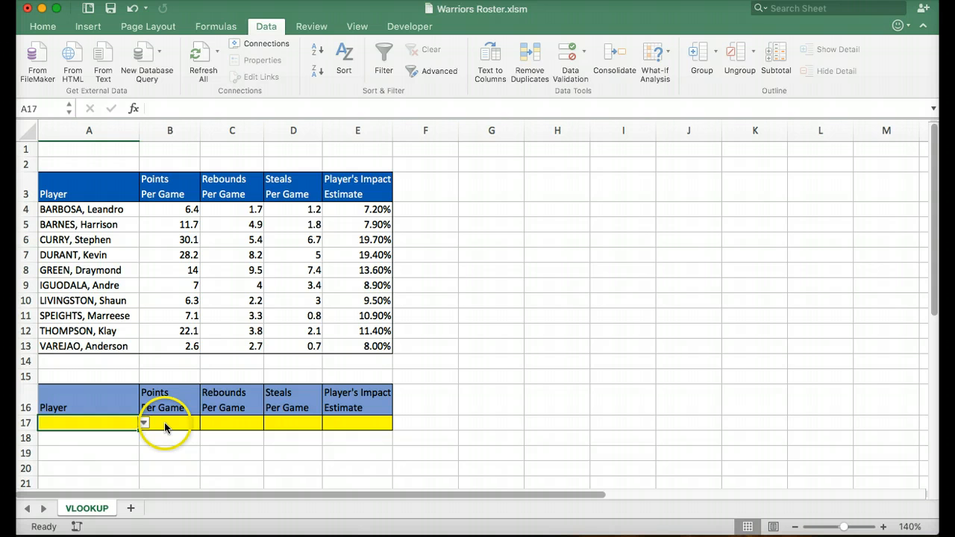
Enter the formula =VLOOKUP(A17, A4:E13, 2, 0) in cell B17 to return the player's points per game
click(168, 422)
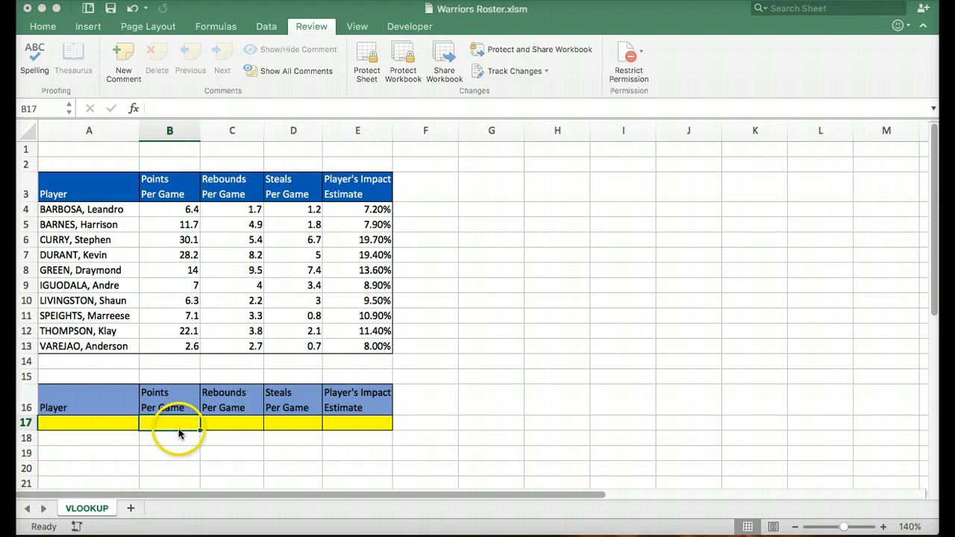
click(178, 108)
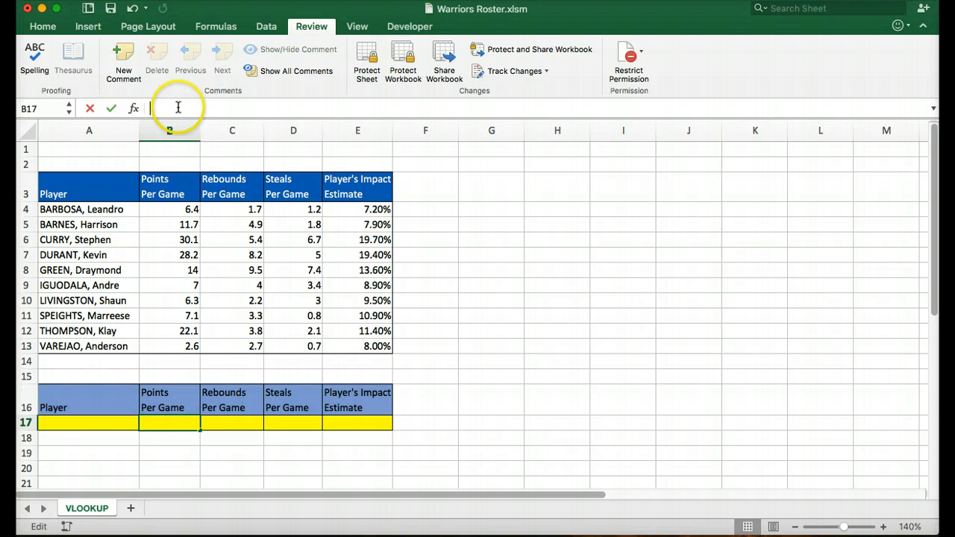
text(=v)
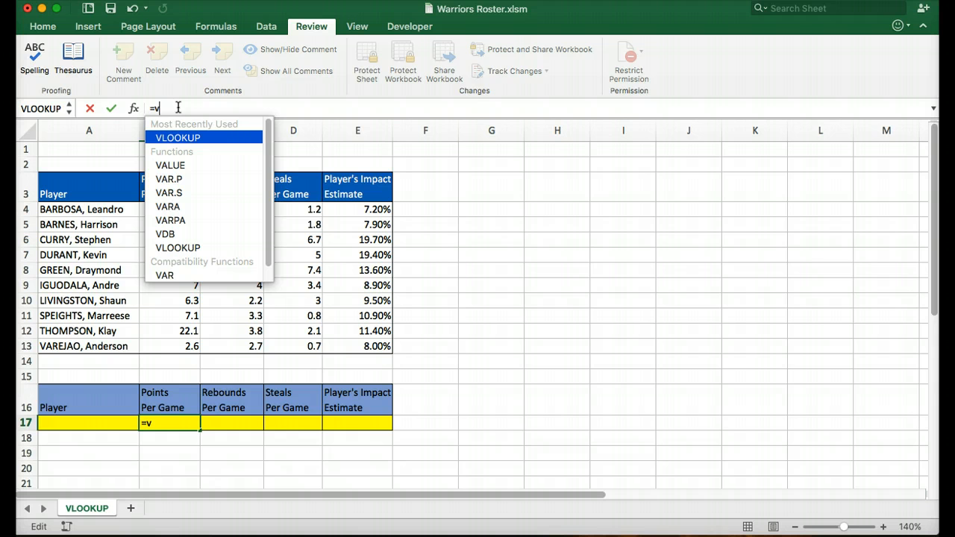
key(Tab)
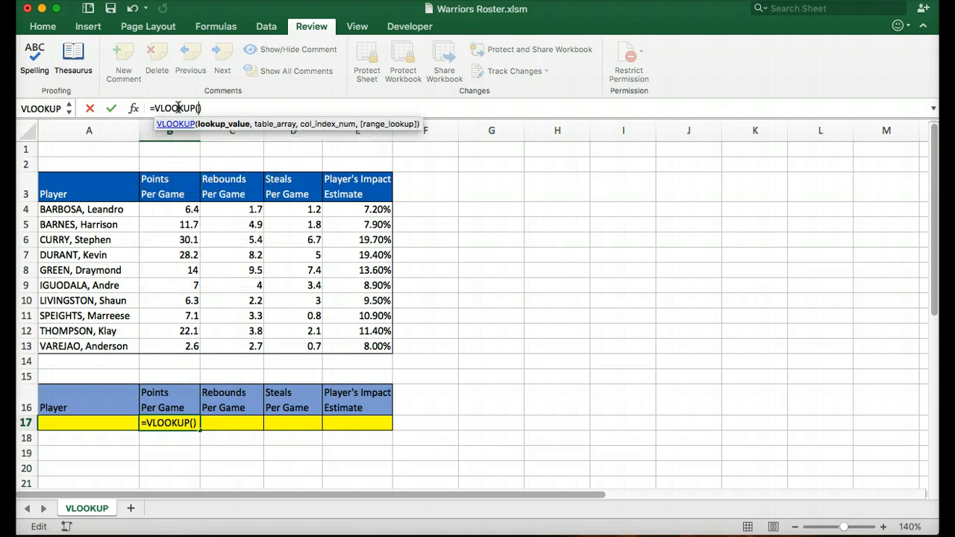
click(109, 422)
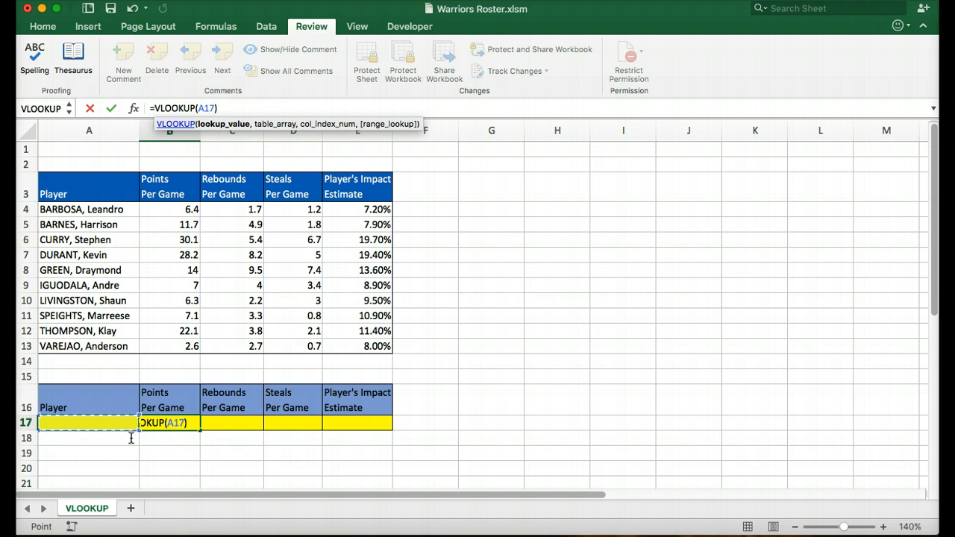
text(,)
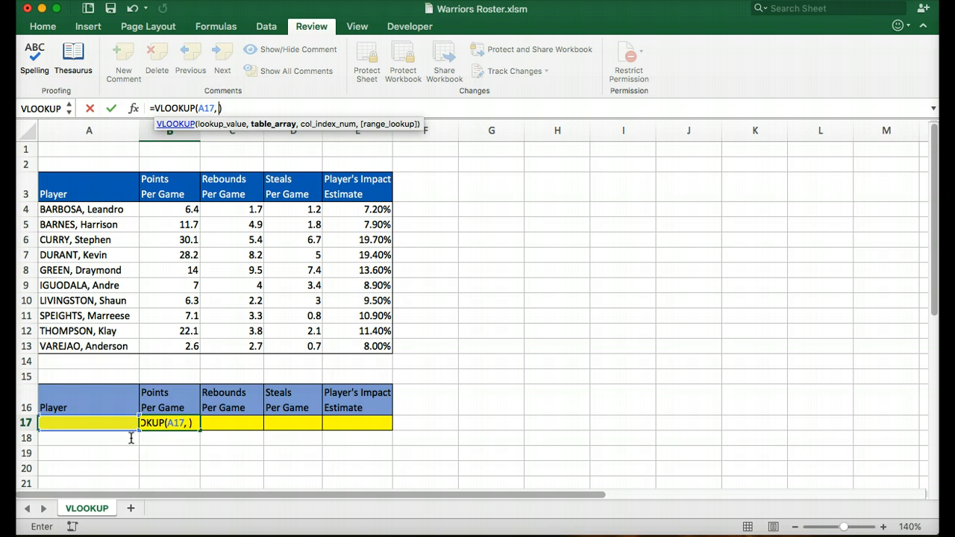
drag(373, 342, 220, 270)
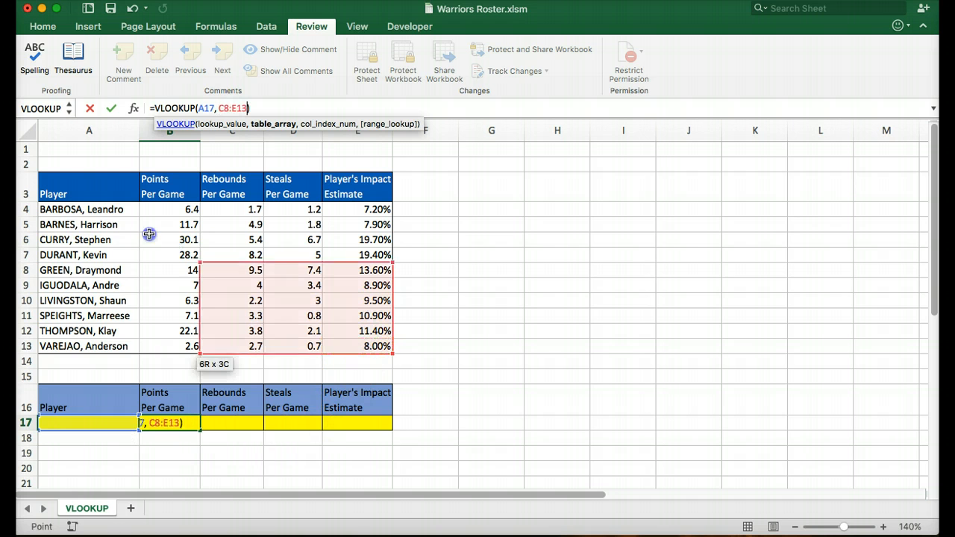
drag(149, 234, 69, 209)
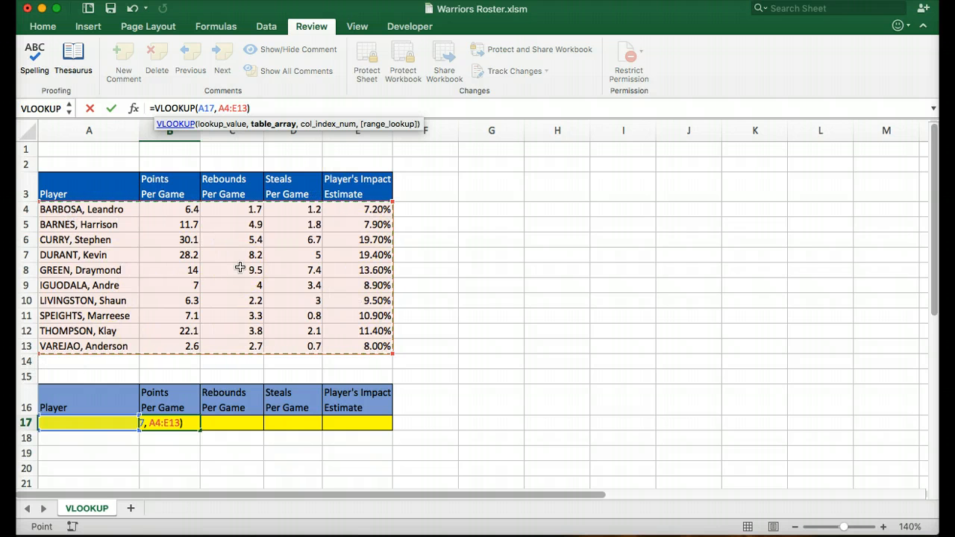
text(,)
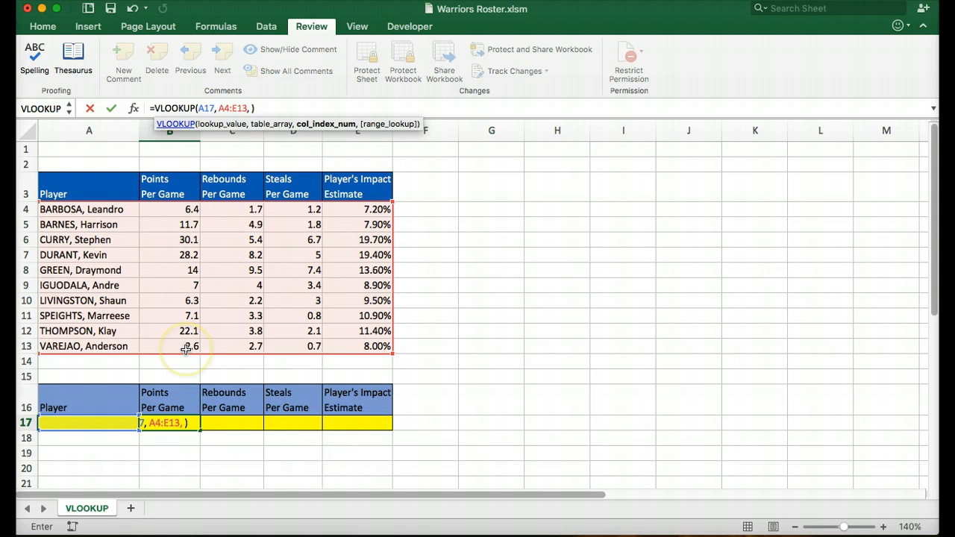
text(2,)
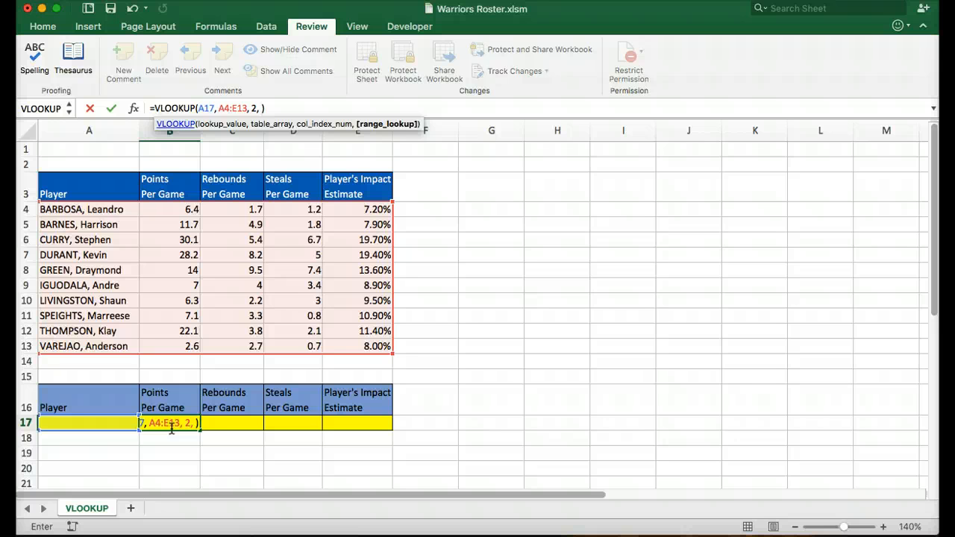
text(0)
key(Return)
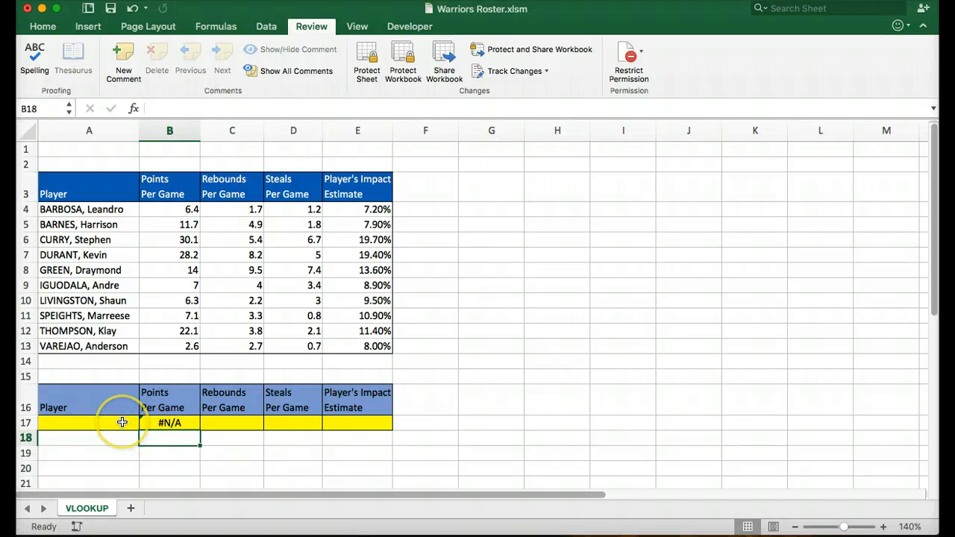
Choose CURRY, Stephen from the player dropdown in cell A17
click(122, 423)
click(146, 423)
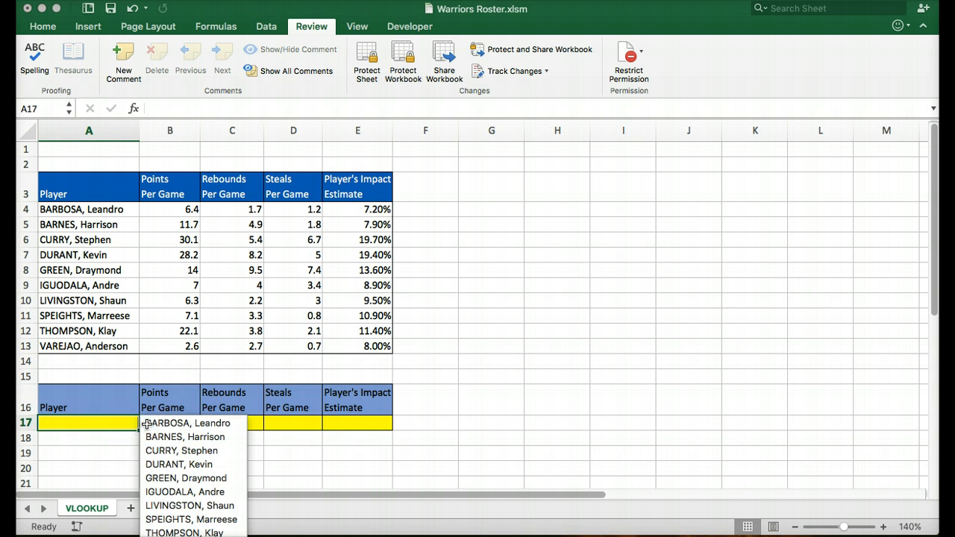
click(171, 451)
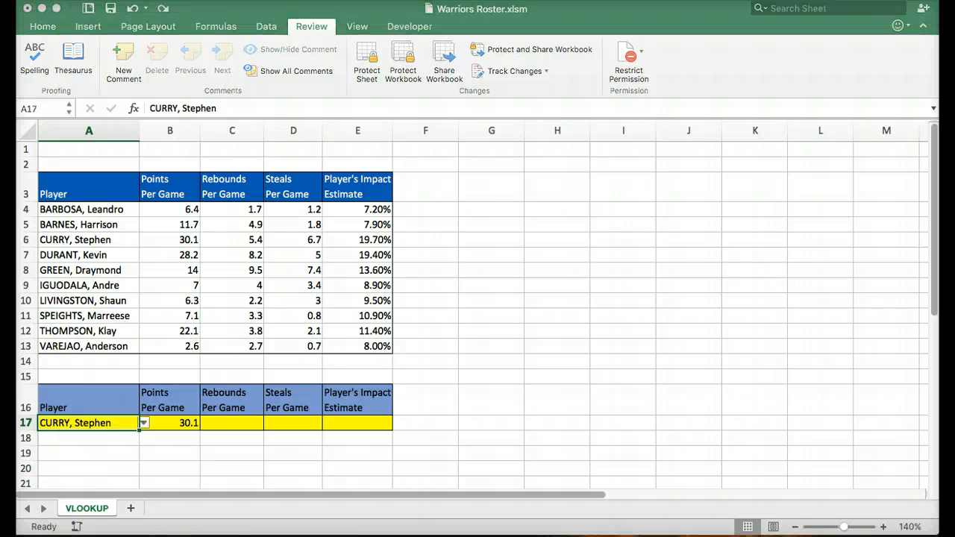
Fill the VLOOKUP formula from cell B17 across to cell E17
click(179, 424)
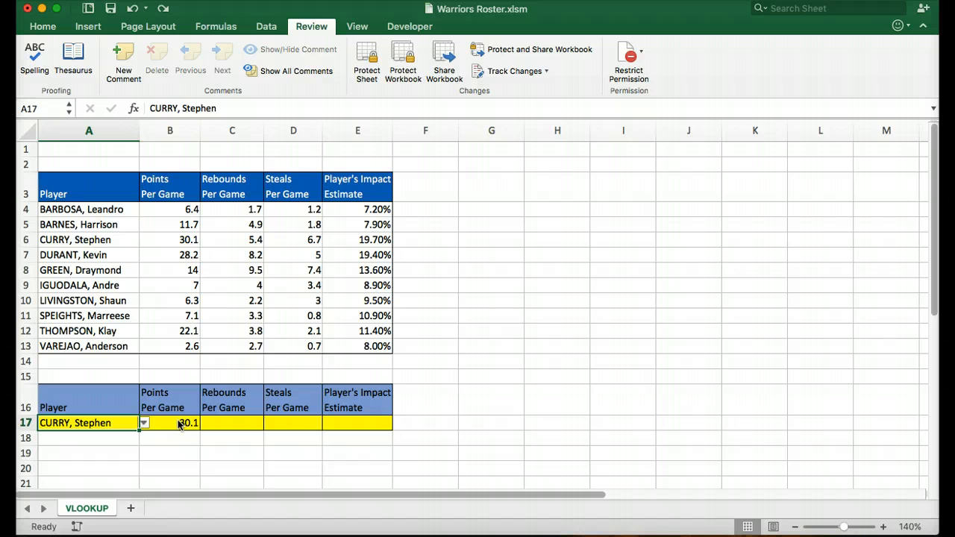
click(179, 424)
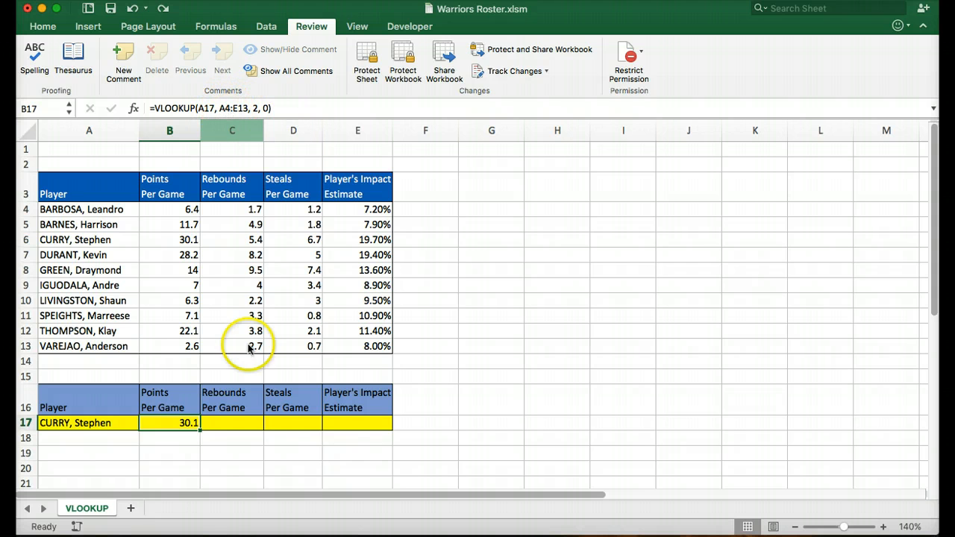
drag(200, 430, 386, 423)
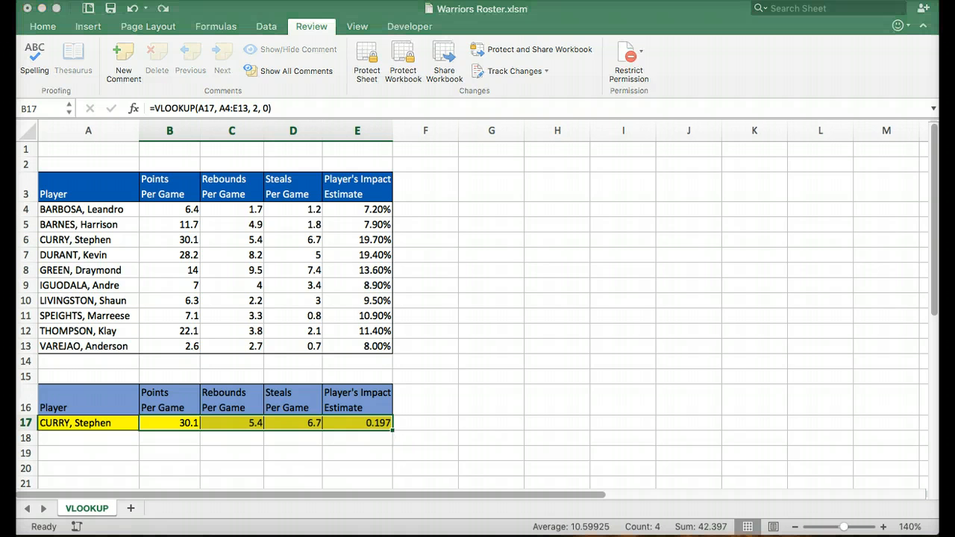
Compare the roster row for CURRY, Stephen with the lookup values and table ranges used by the filled formulas in C17 and D17
click(28, 242)
click(28, 243)
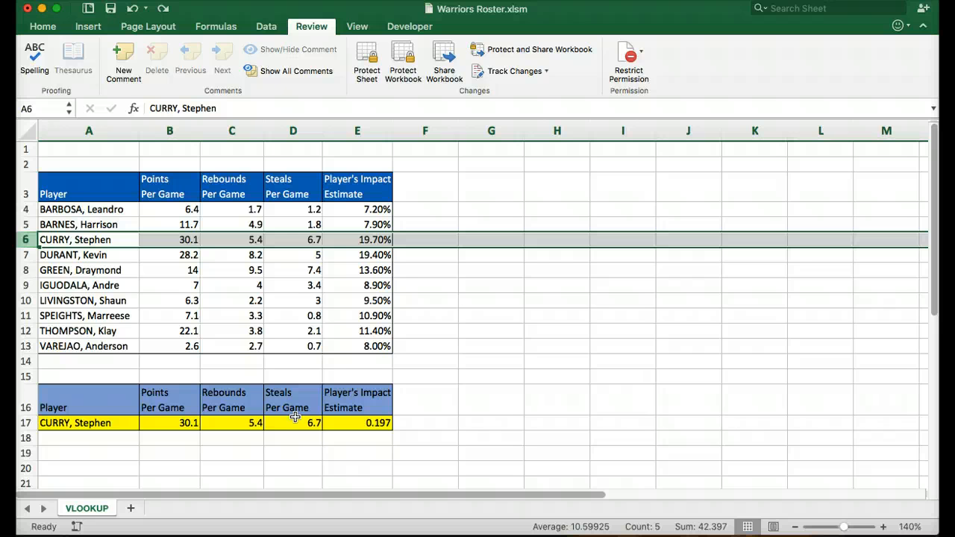
click(232, 425)
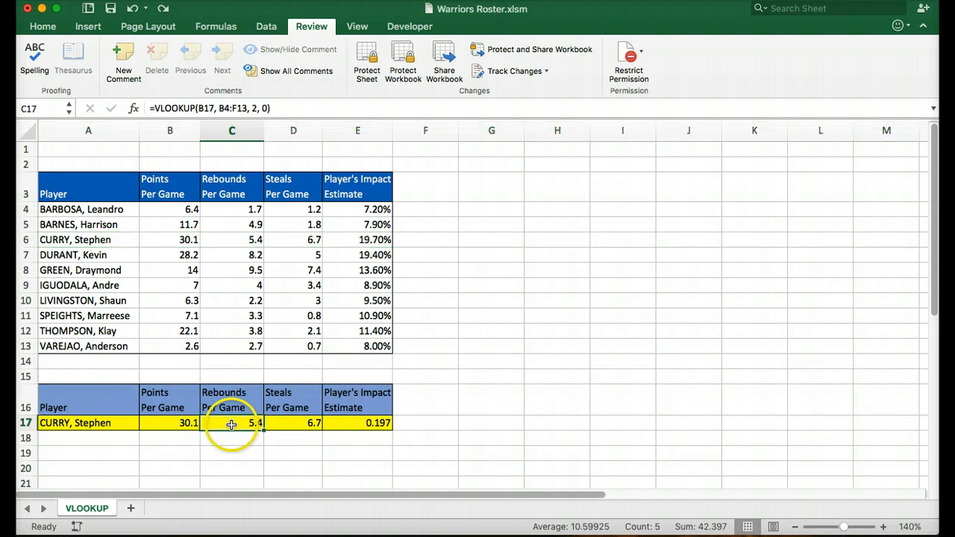
click(240, 109)
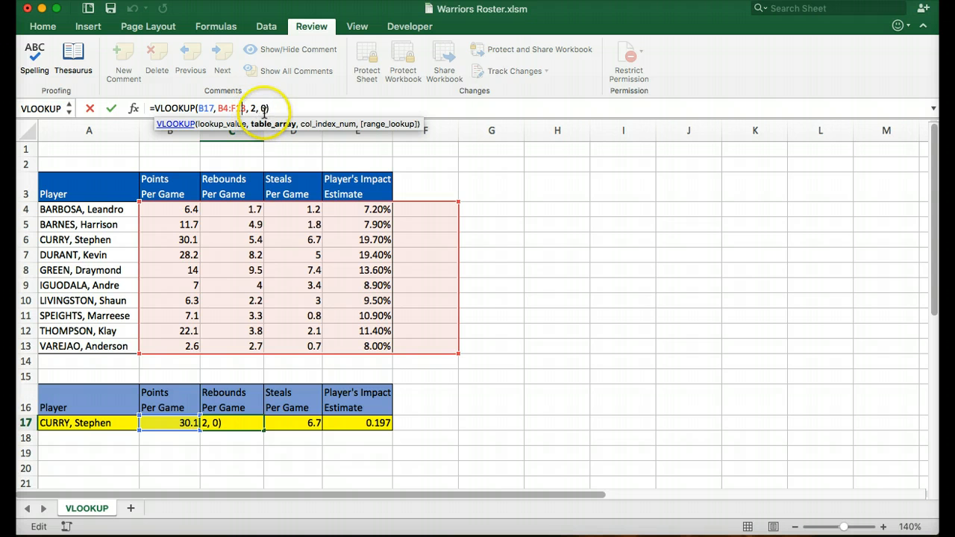
click(289, 424)
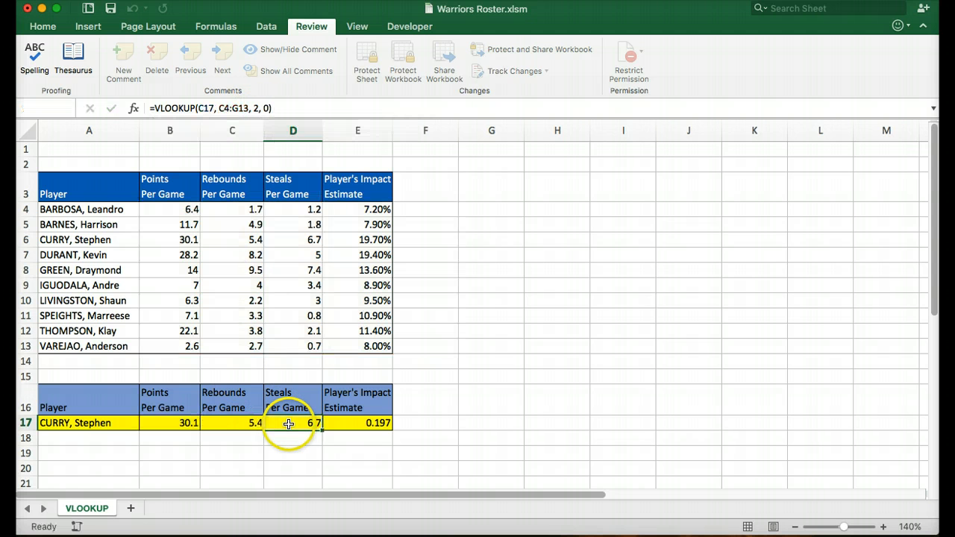
click(249, 112)
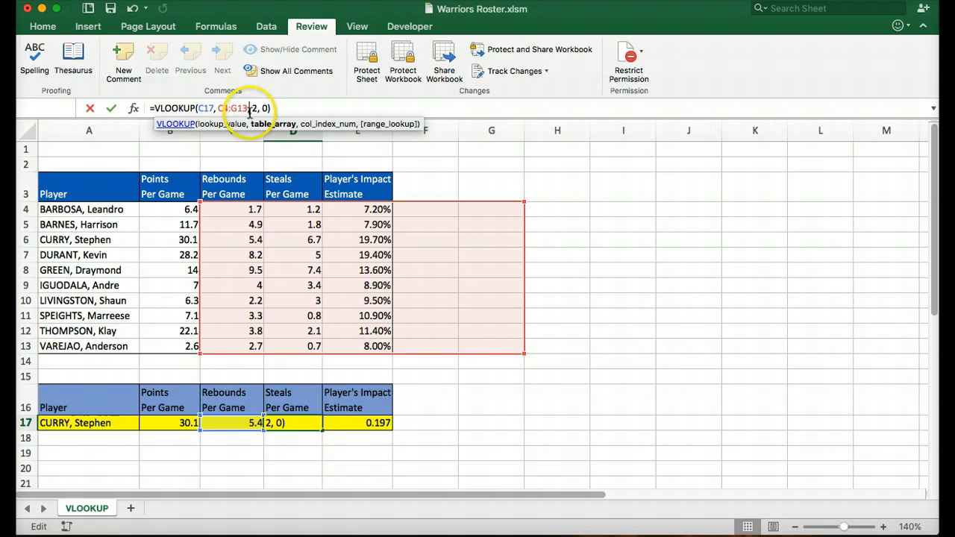
click(241, 427)
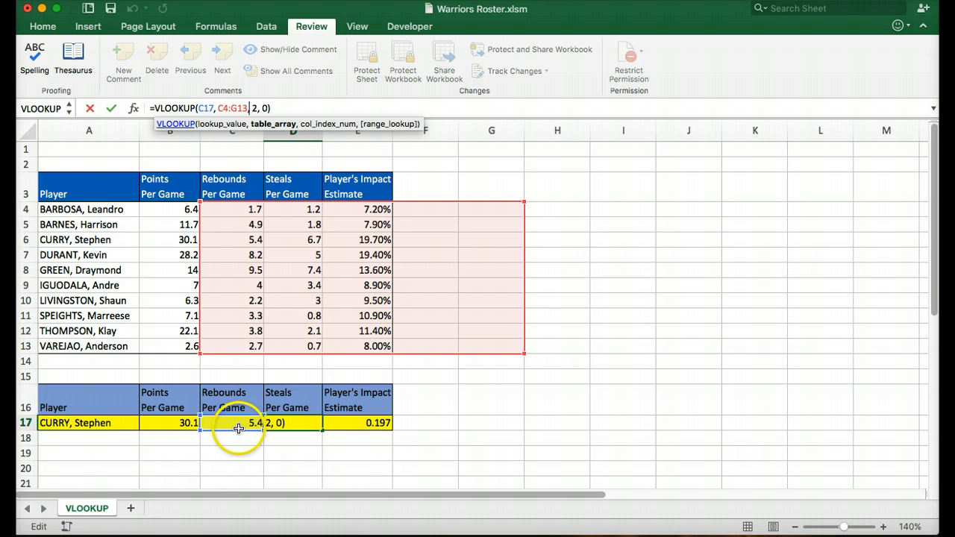
click(207, 108)
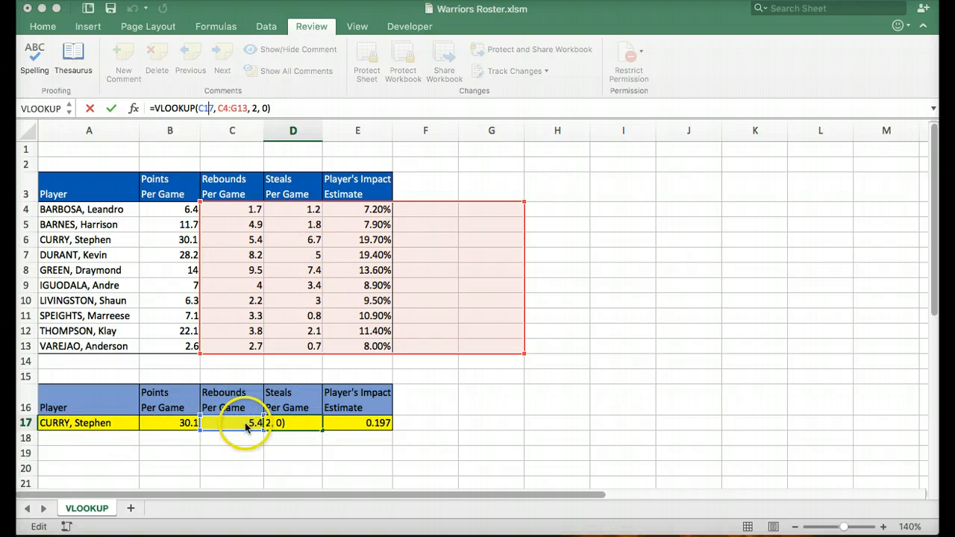
Check how the lookup value and table range in C17's formula differ from those in B17, leaving the formula unedited
click(185, 422)
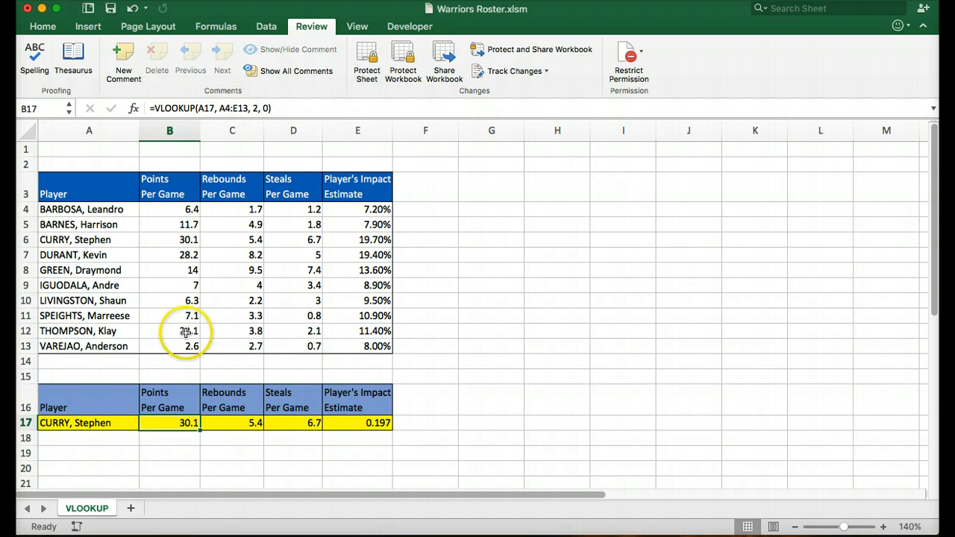
click(235, 424)
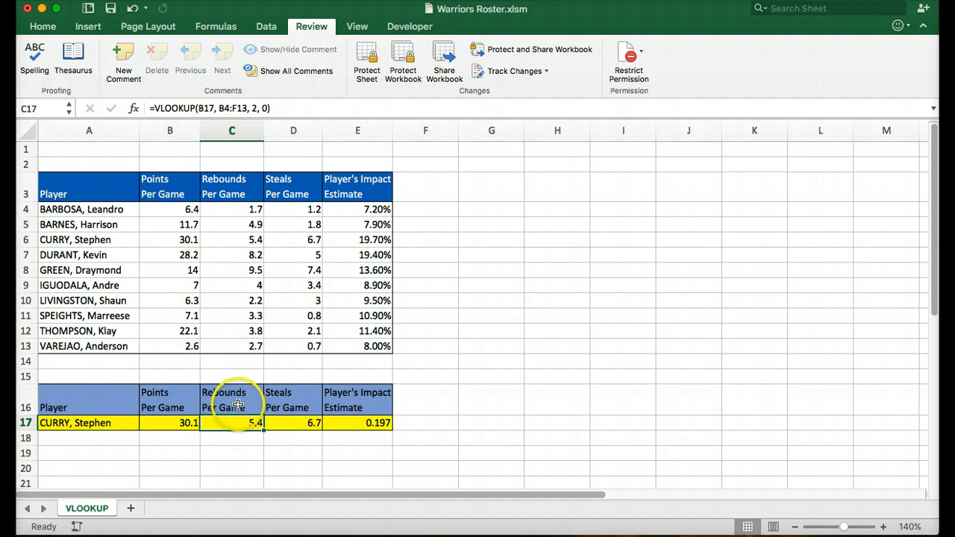
click(215, 109)
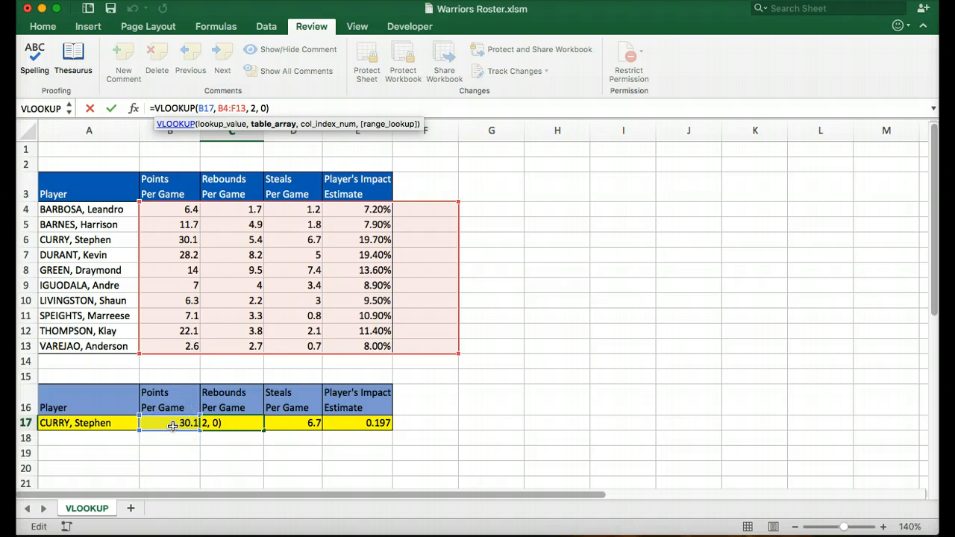
click(181, 336)
key(Escape)
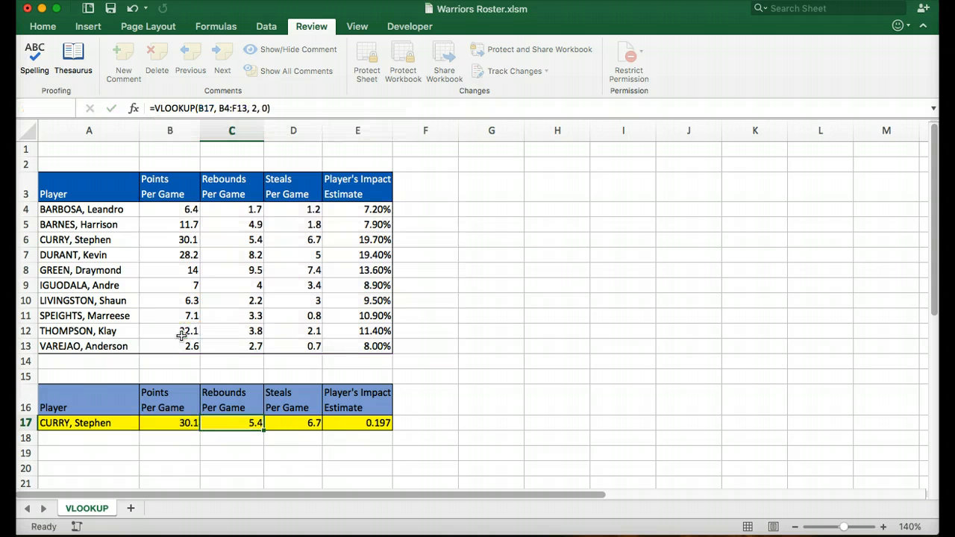
Set the points per game for THOMPSON, Klay in cell B12 to 30.1
click(182, 335)
text(30)
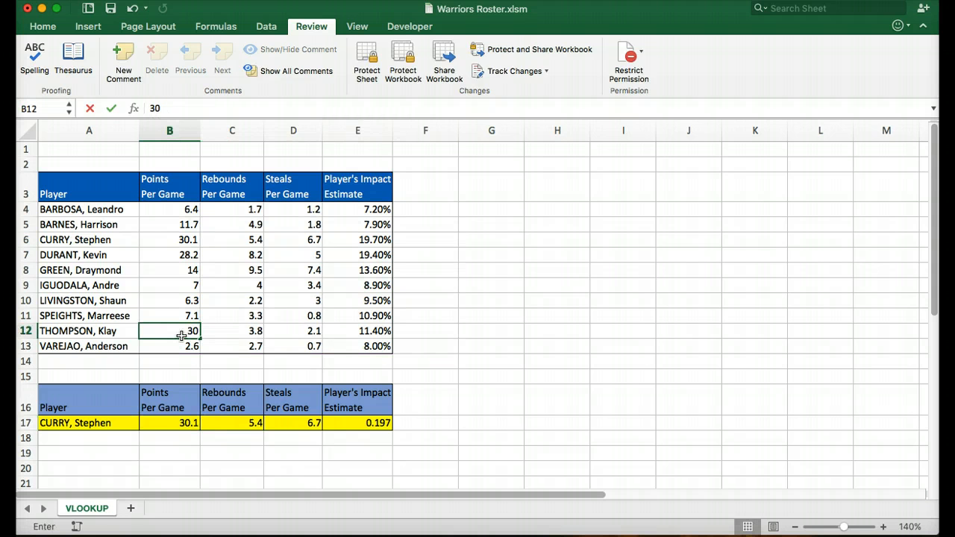
text(.1)
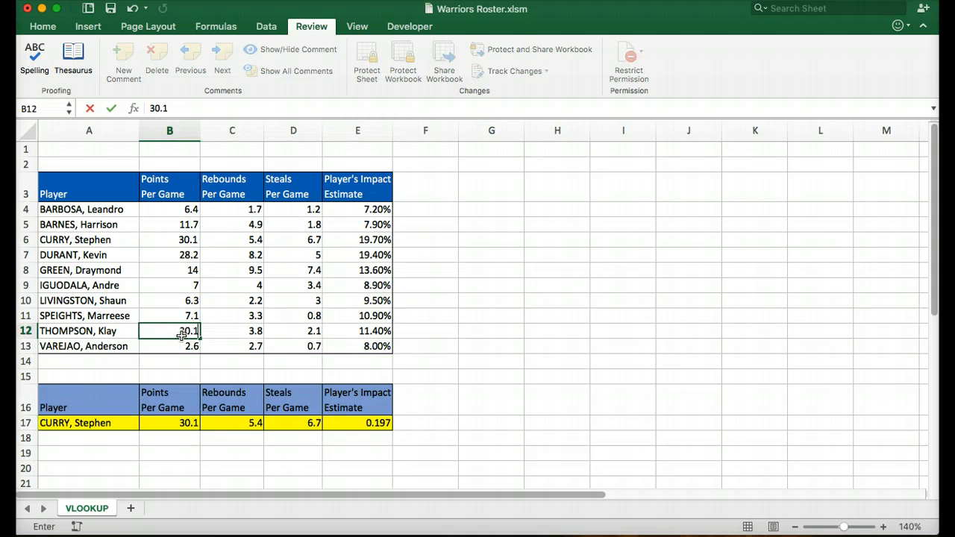
click(246, 422)
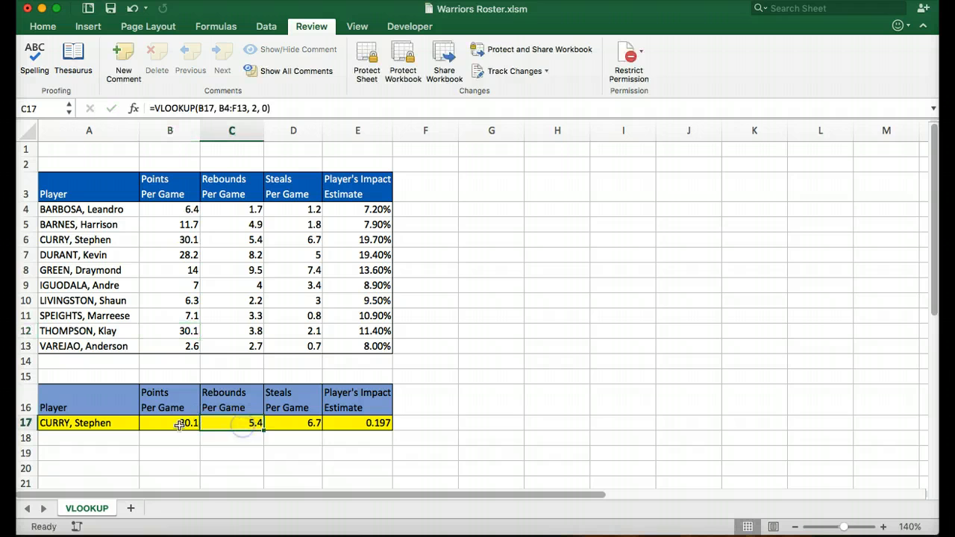
Choose THOMPSON, Klay from the player dropdown in cell A17
click(123, 423)
click(143, 423)
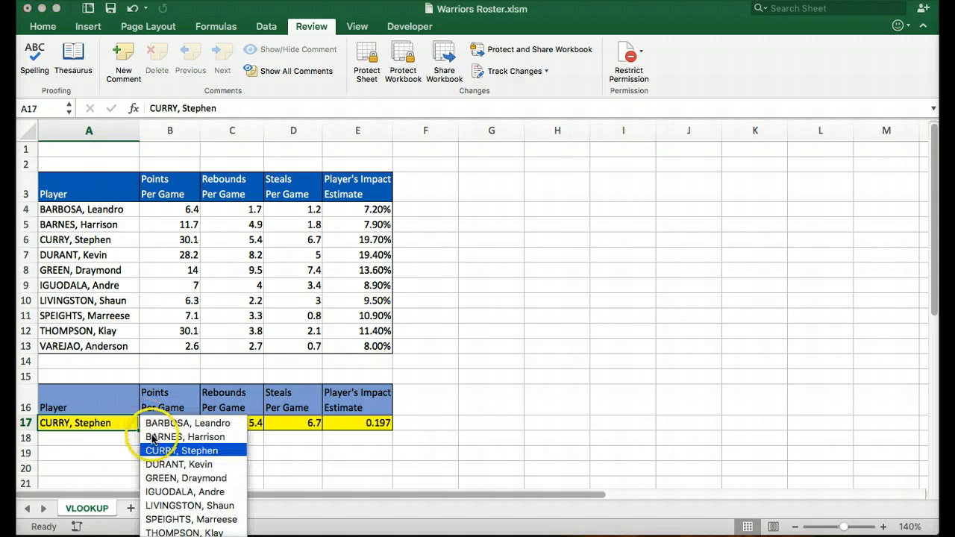
click(218, 531)
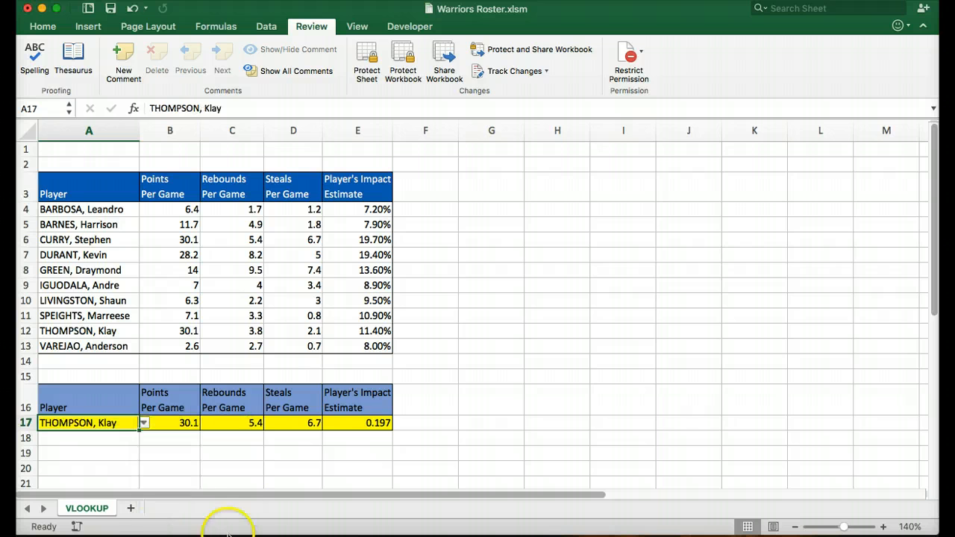
Examine the lookup value and range in C17's formula and compare the lookup row with roster row 12
click(238, 427)
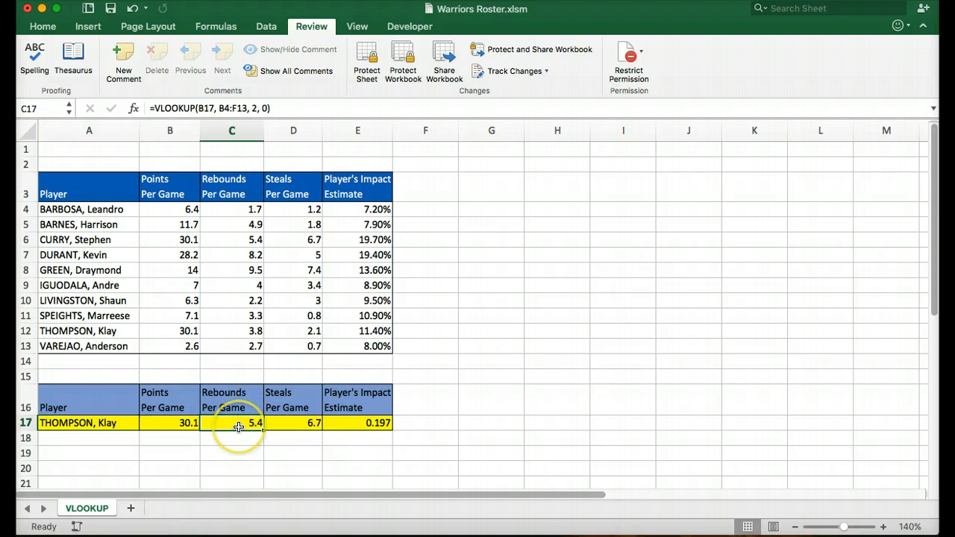
click(235, 108)
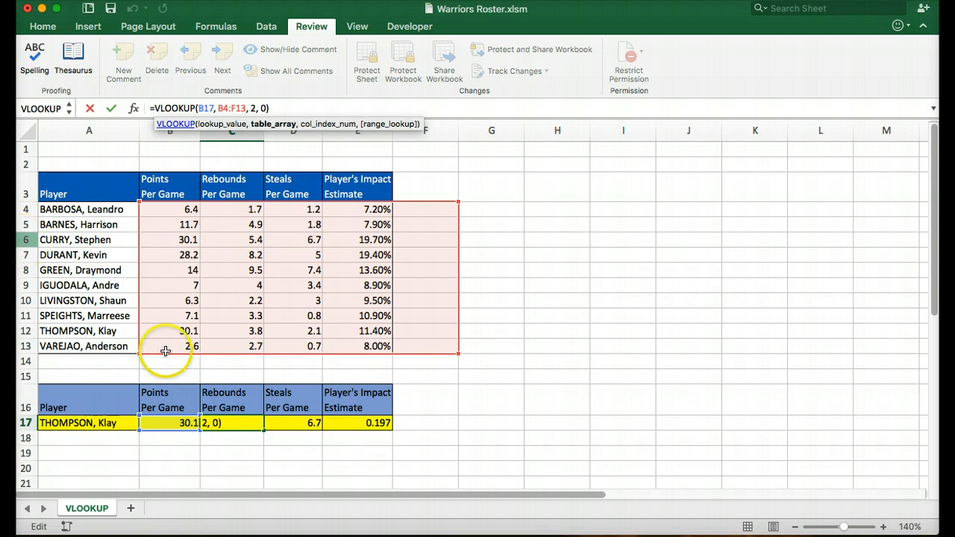
click(25, 330)
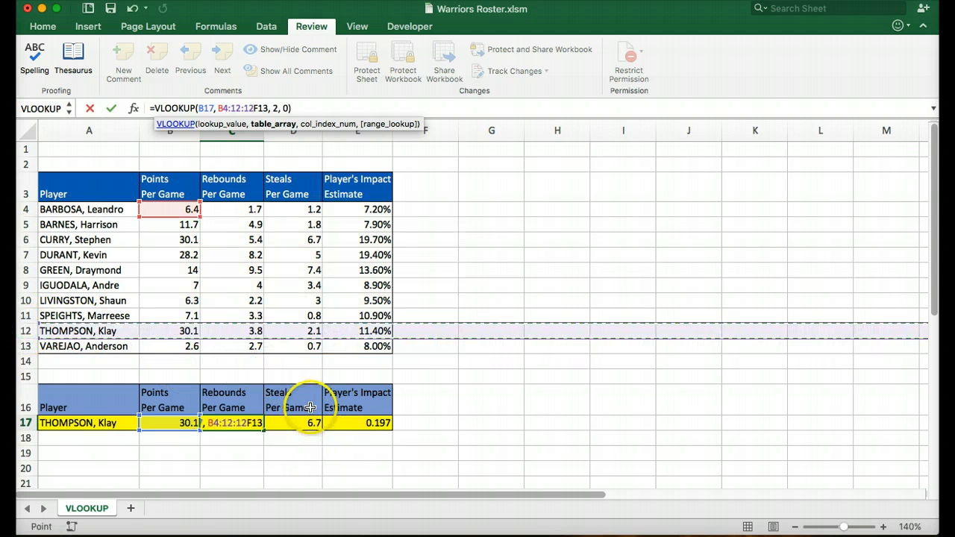
key(Escape)
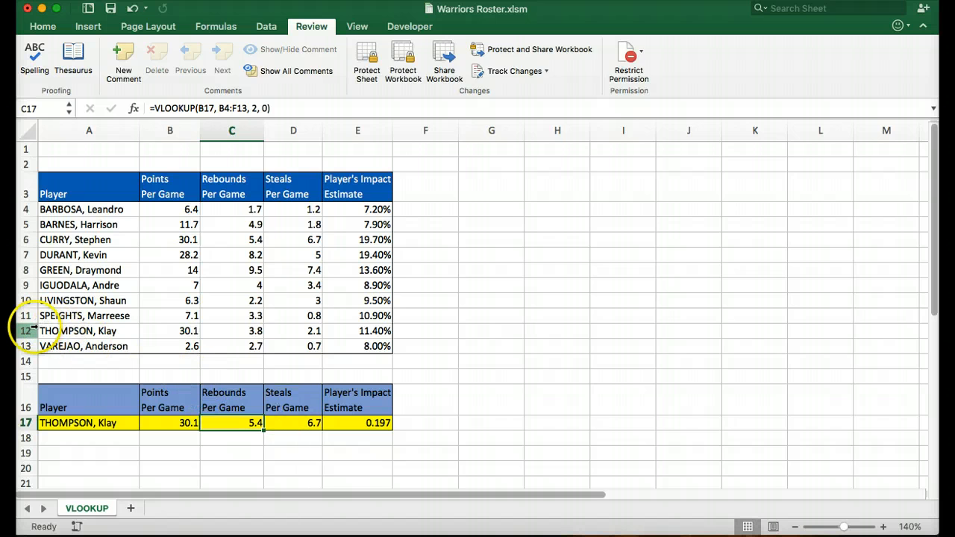
click(30, 330)
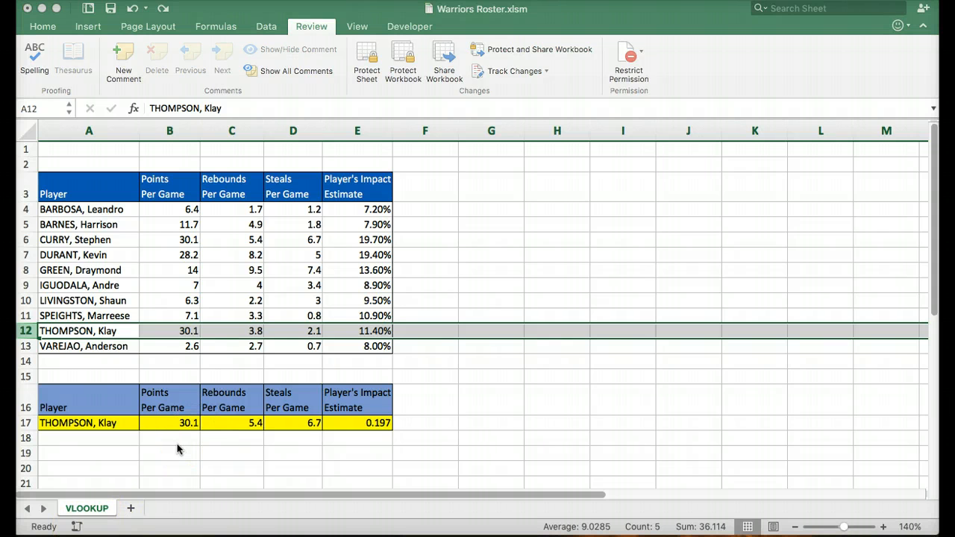
Restore the points per game for THOMPSON, Klay in cell B12 to 22.1
click(188, 329)
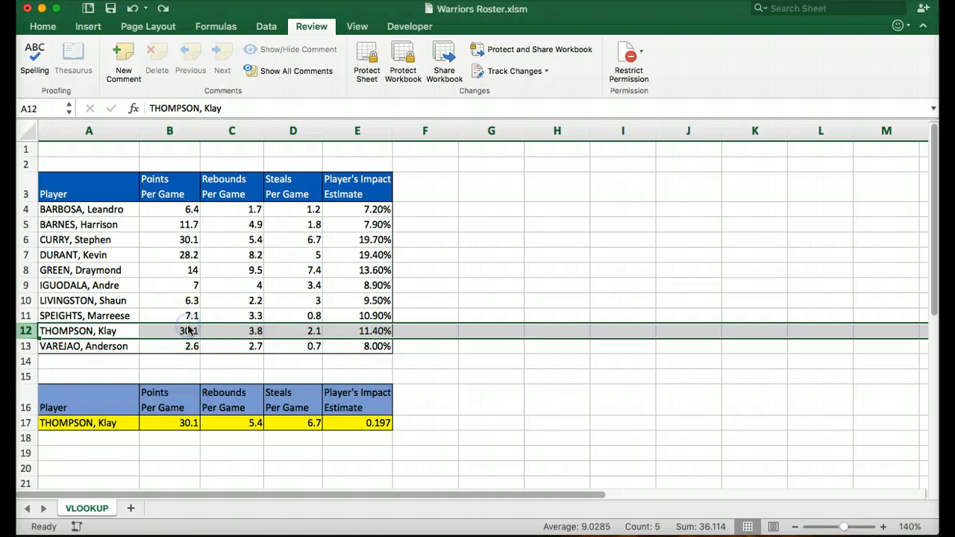
click(185, 329)
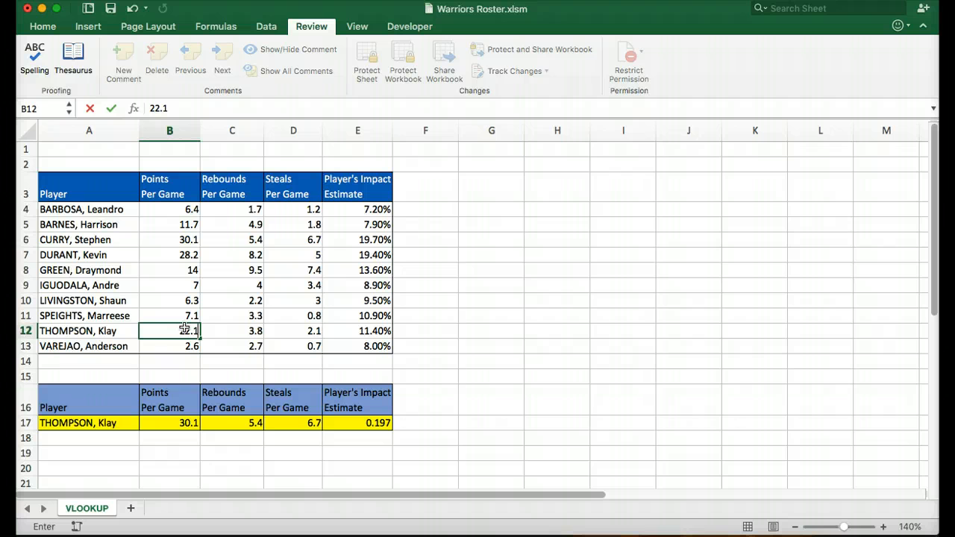
click(190, 420)
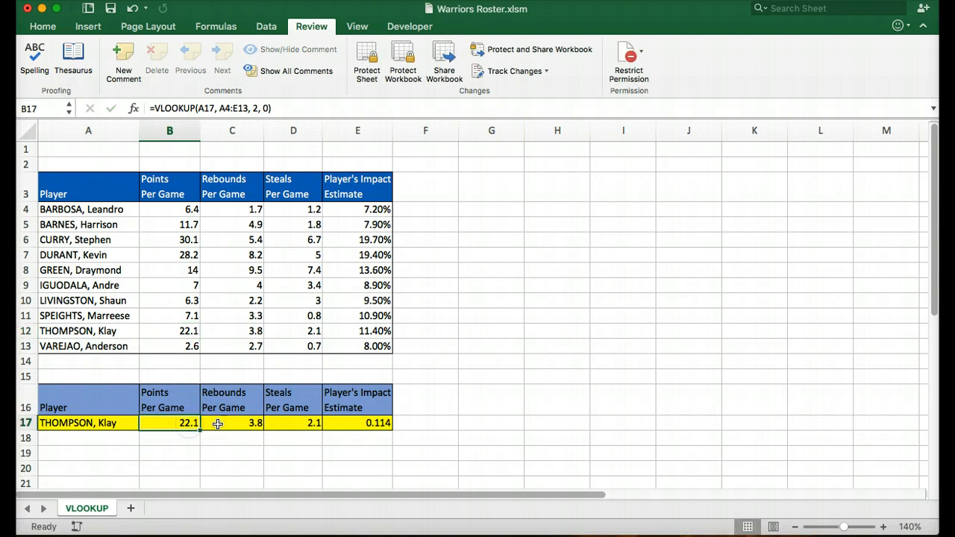
Clear the formulas from B17:E17 and the selected player from A17 to empty the lookup row
drag(171, 423, 377, 423)
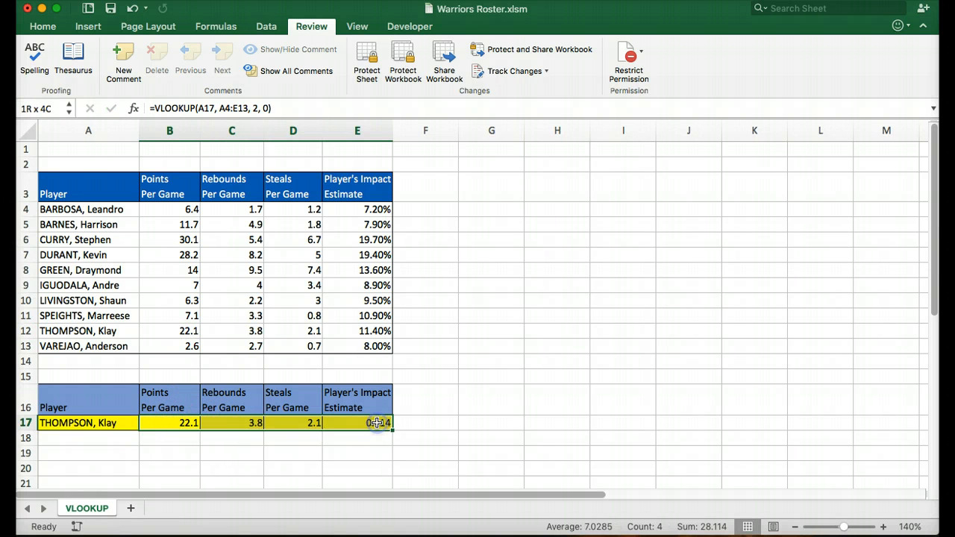
right_click(377, 423)
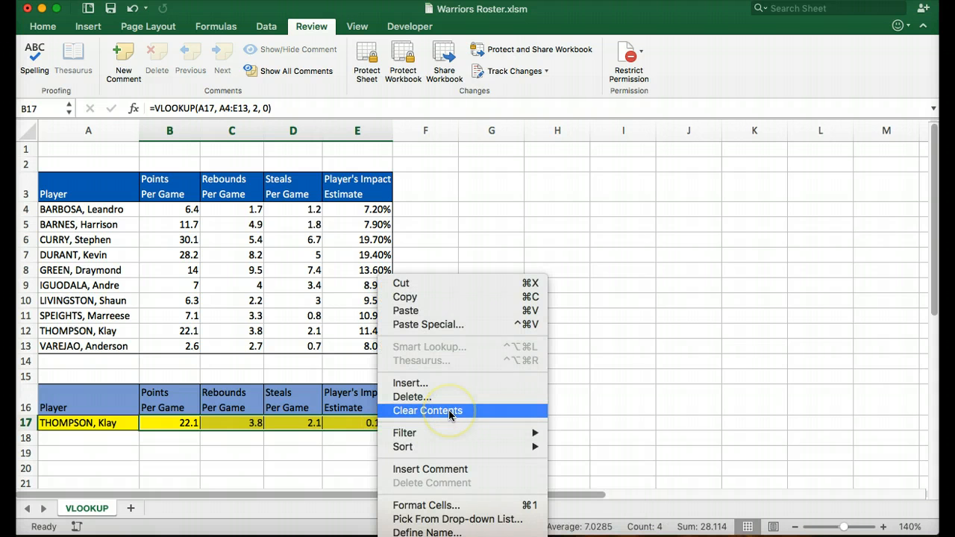
click(448, 410)
click(118, 423)
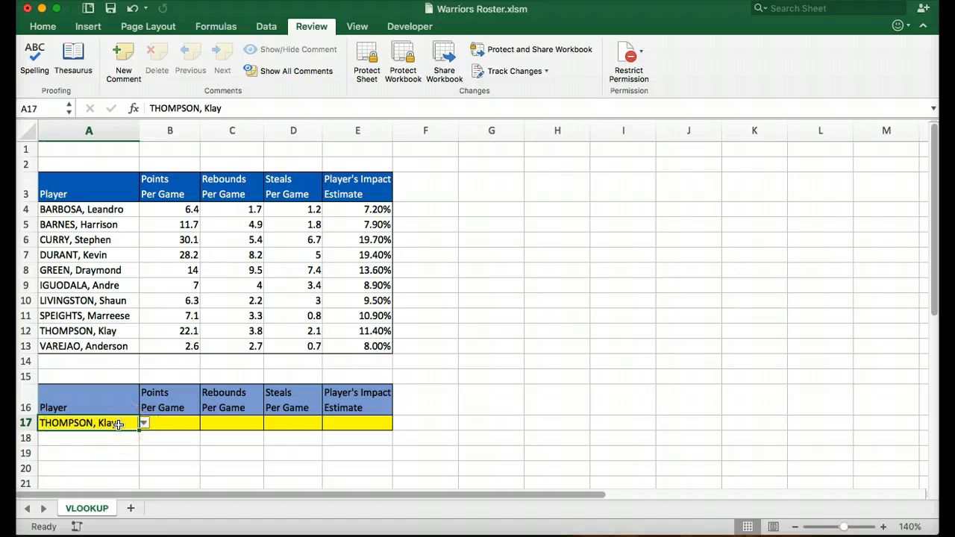
key(Delete)
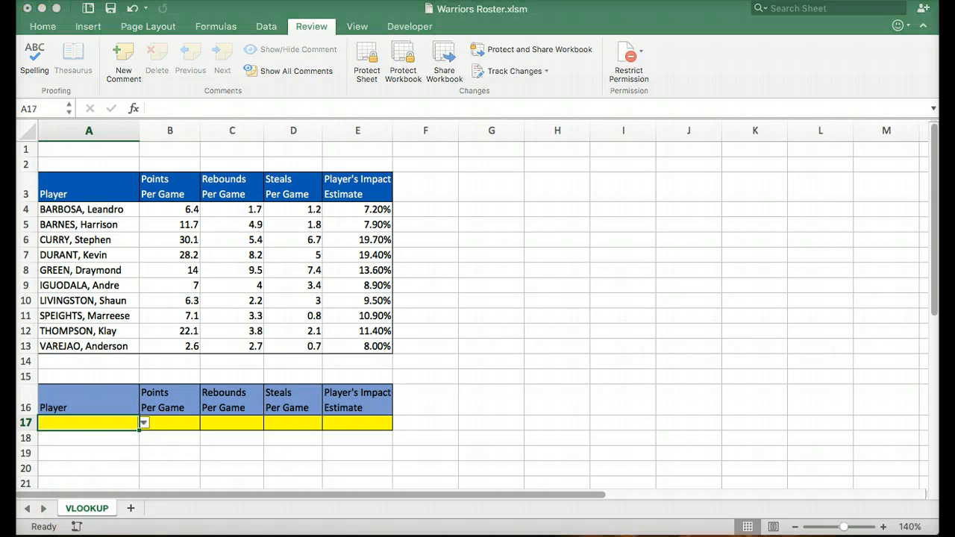
Enter the column index numbers 2, 3, 4 and 5 in cells B15 to E15 above the lookup headers
click(177, 420)
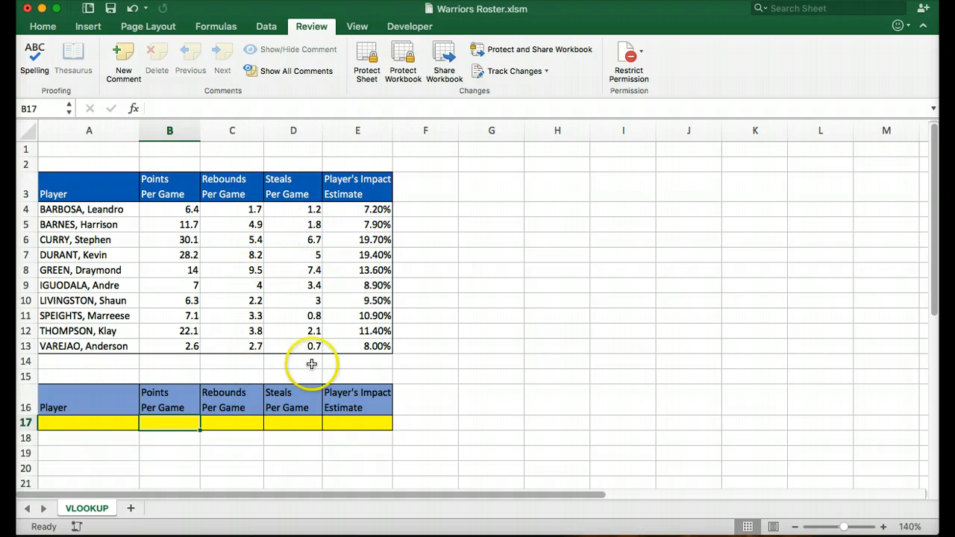
click(171, 375)
text(2)
key(Tab)
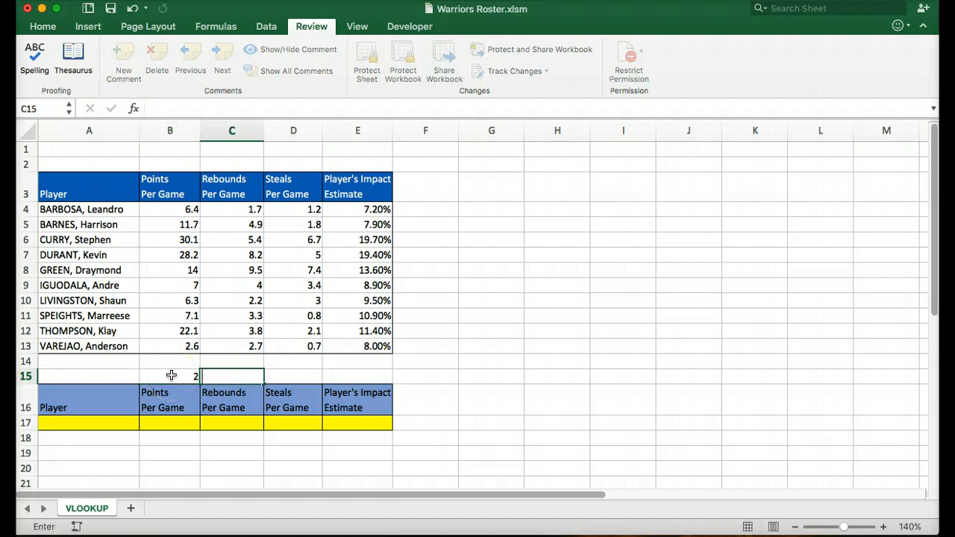
text(3)
key(Tab)
key(Tab)
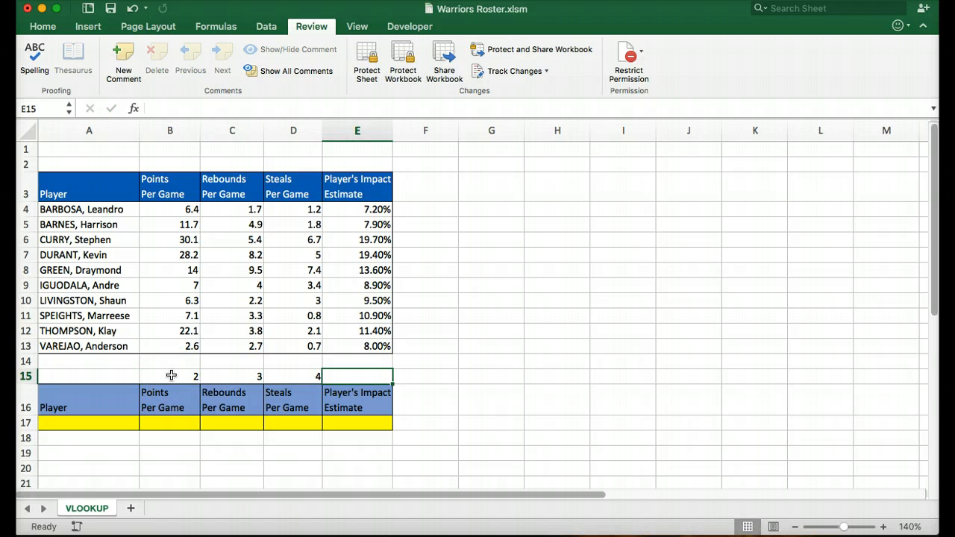
text(5)
key(Tab)
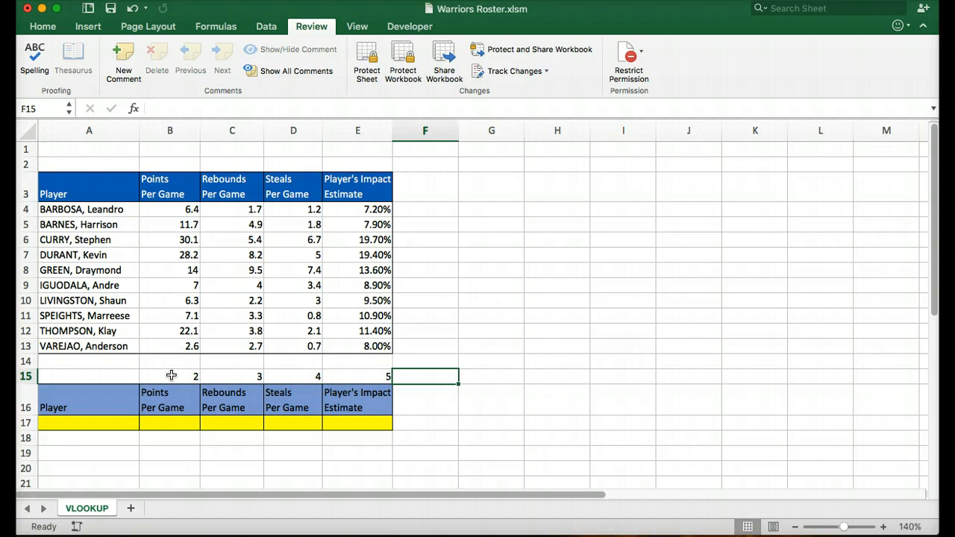
Start a VLOOKUP formula in B17 with $A$17 as the absolute lookup value
click(176, 424)
text(=vl)
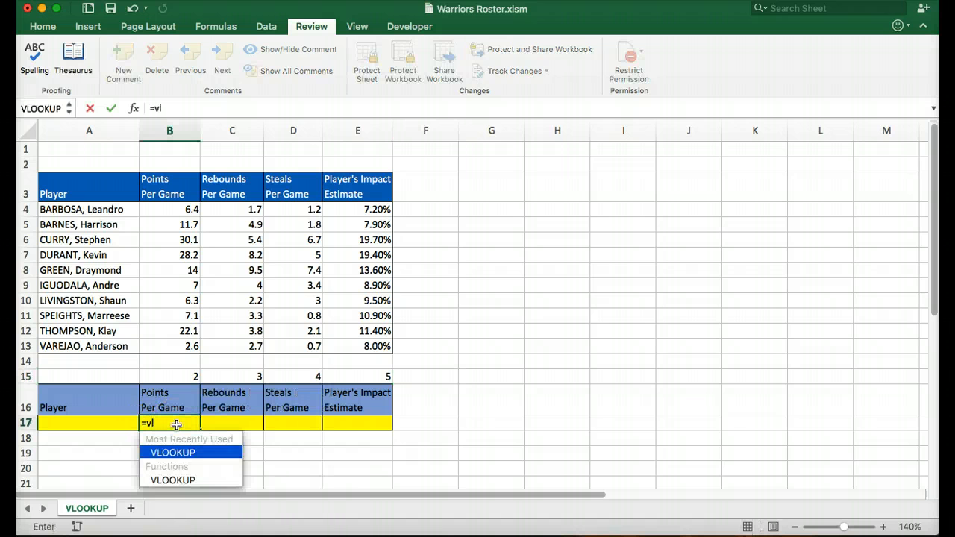
key(Tab)
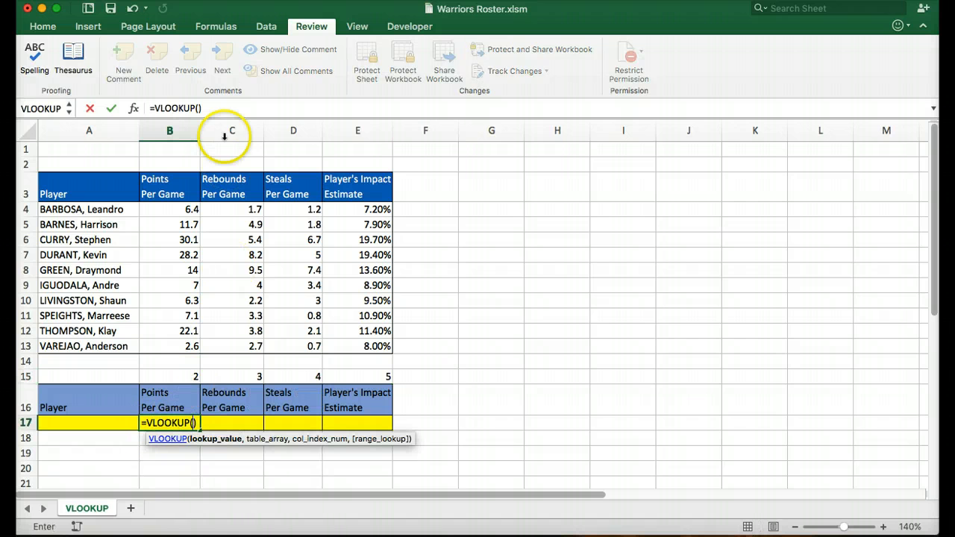
click(199, 107)
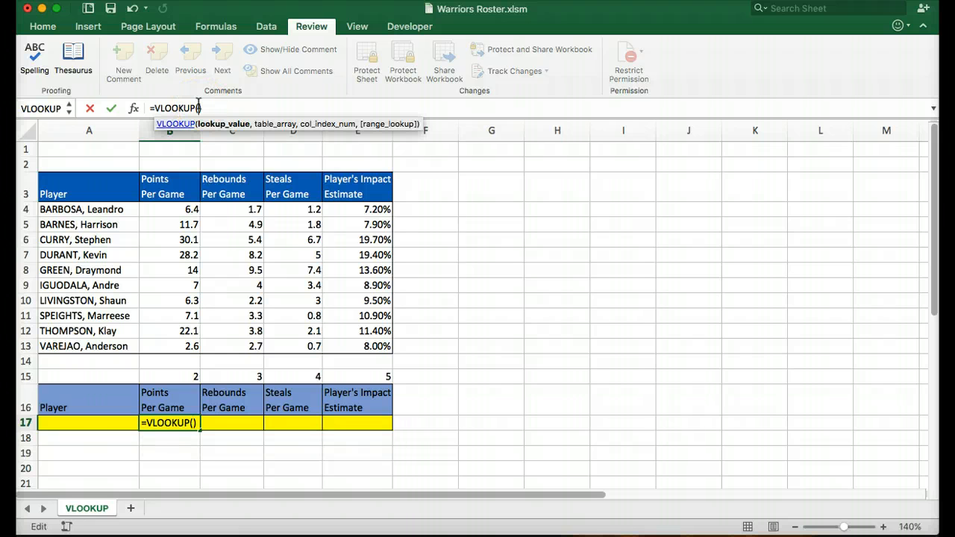
text($)
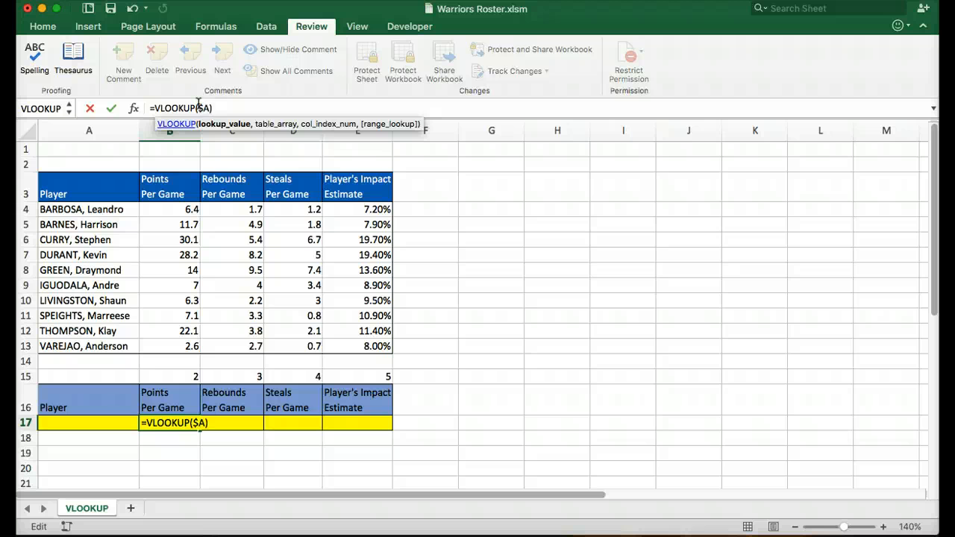
text(A$17)
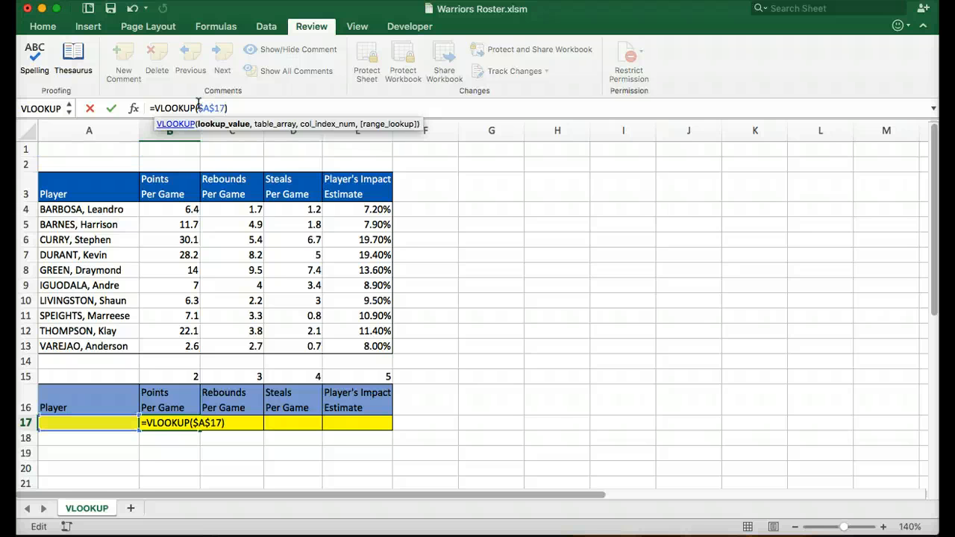
text(,)
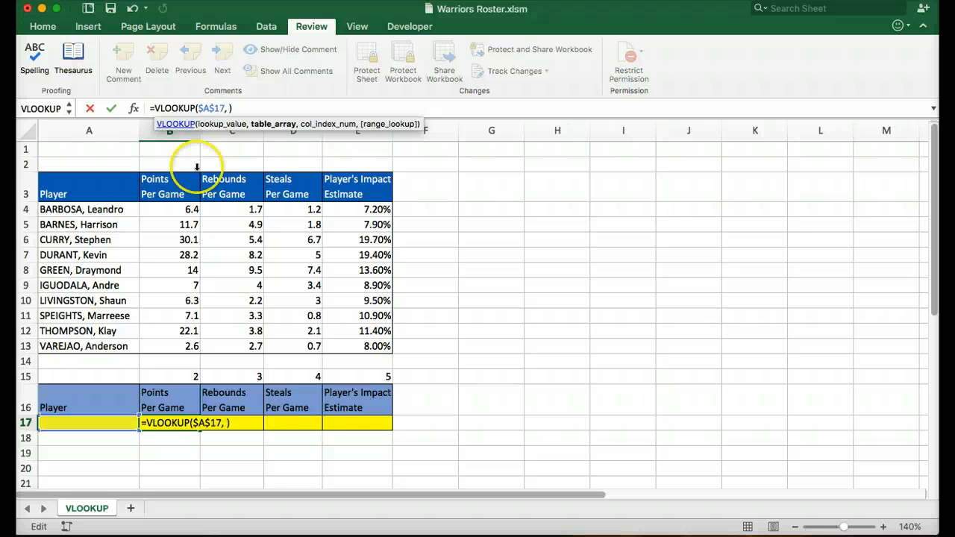
Set the VLOOKUP table array in B17 to the roster data as the absolute range $A$4:$E$13
drag(82, 209, 366, 346)
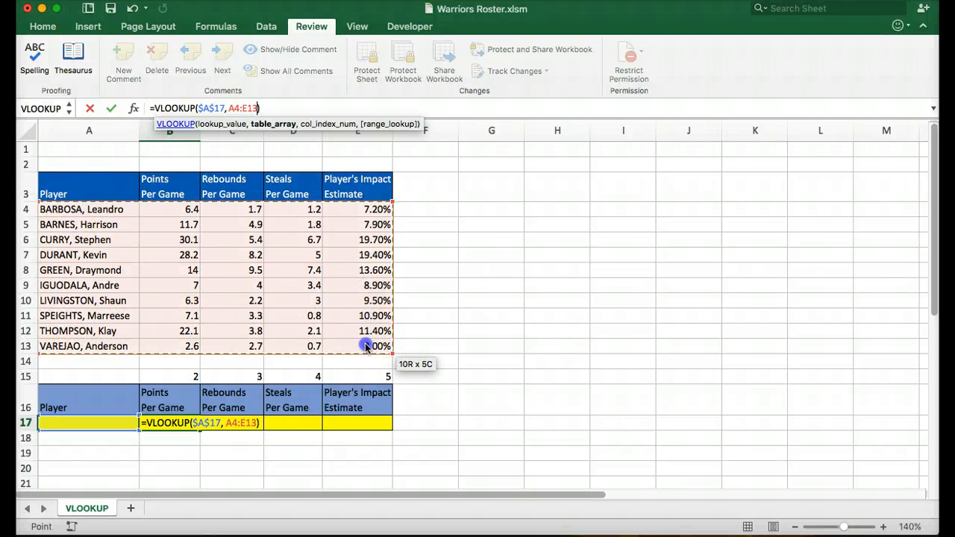
click(230, 108)
text($)
key(Right)
text($)
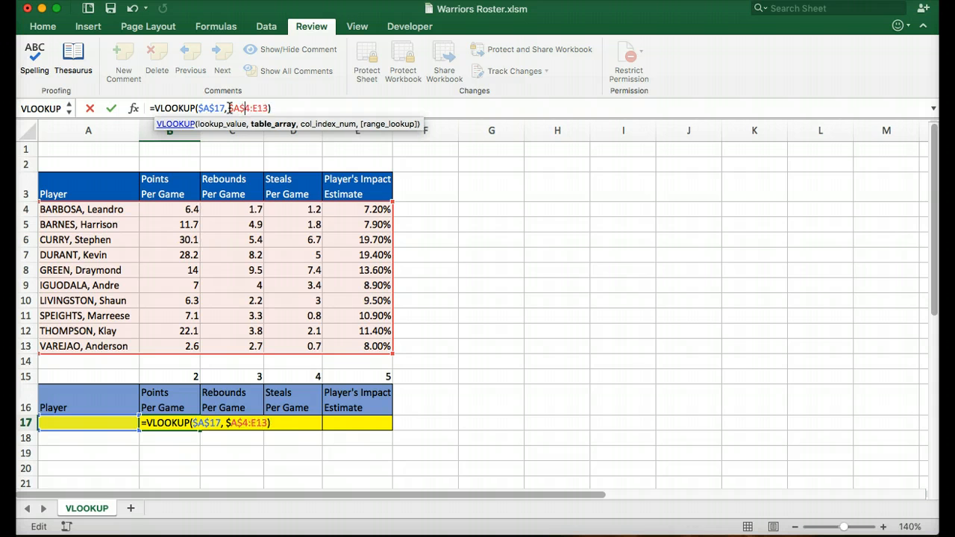
key(Right)
text($)
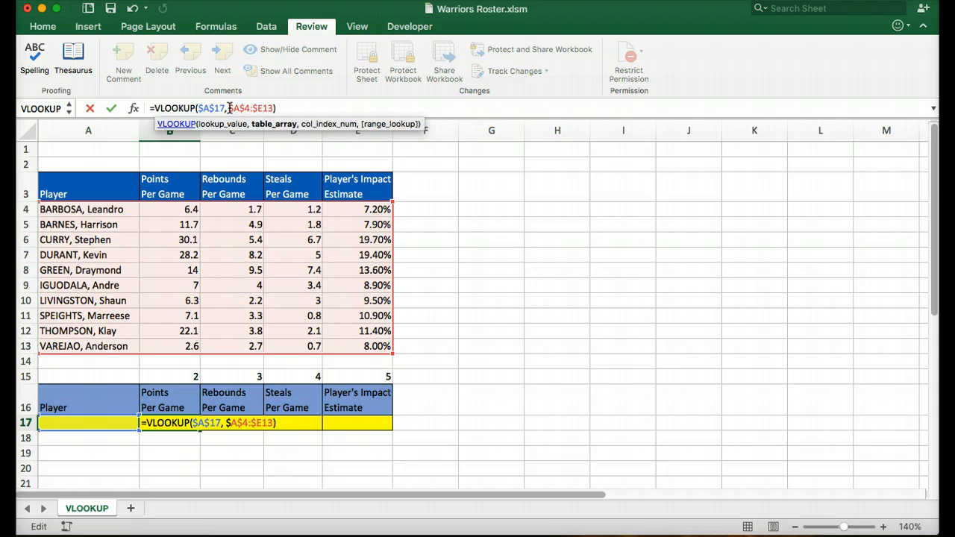
key(Right)
text($17,)
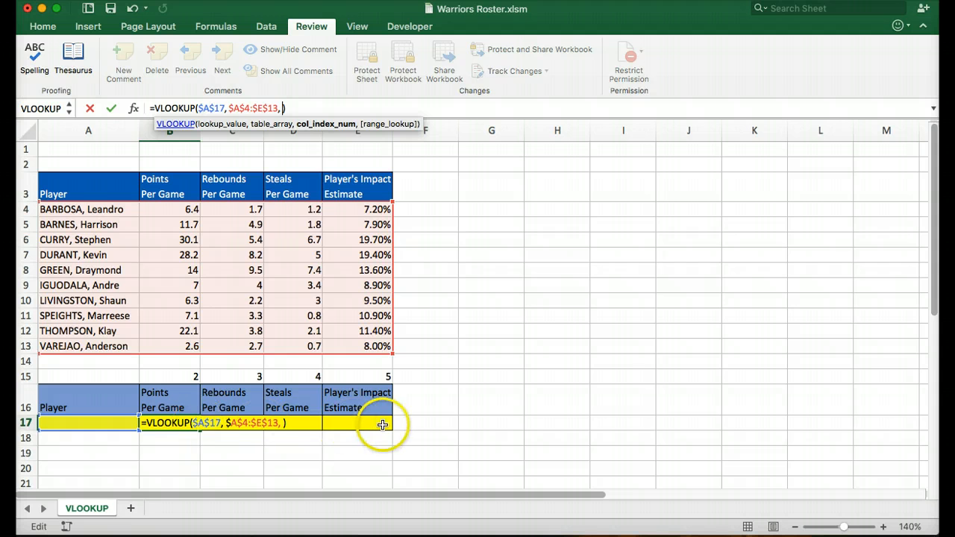
Complete the B17 formula with B15 as the column index and 0 for an exact match
click(187, 377)
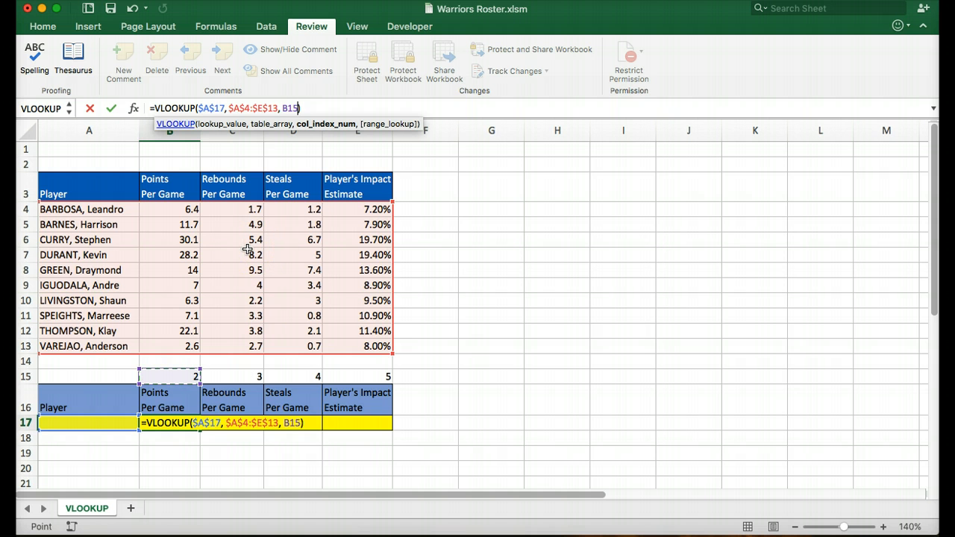
text(,)
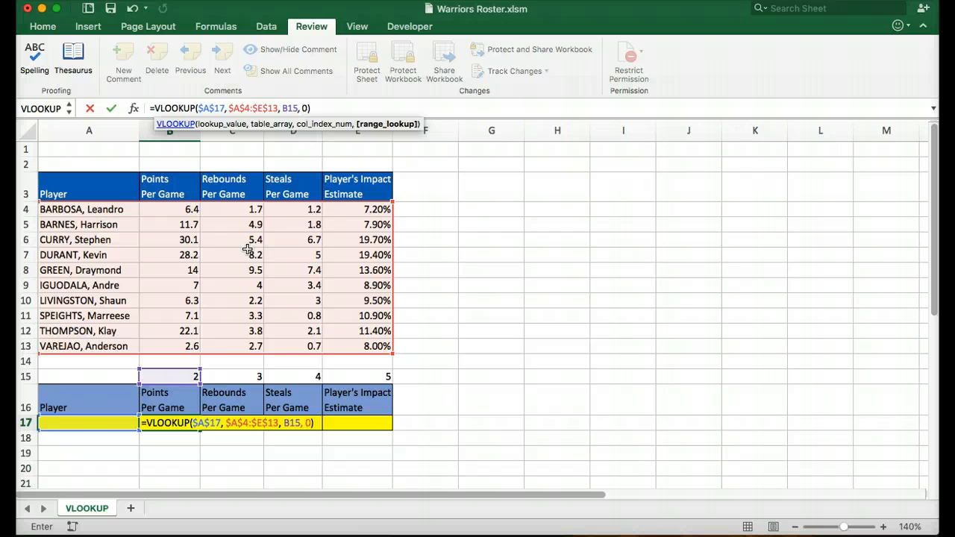
text(0))
key(Return)
Choose CURRY, Stephen as the player in A17
click(102, 422)
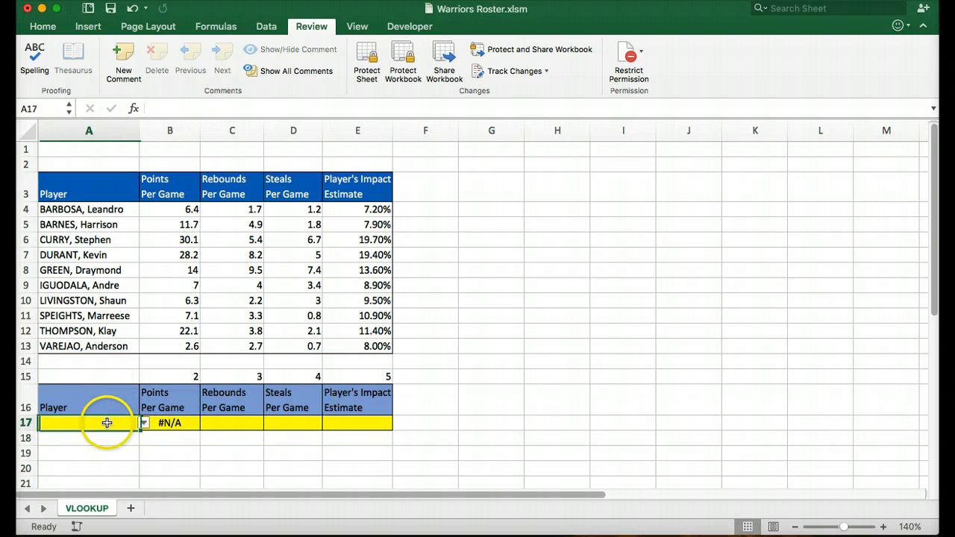
click(142, 423)
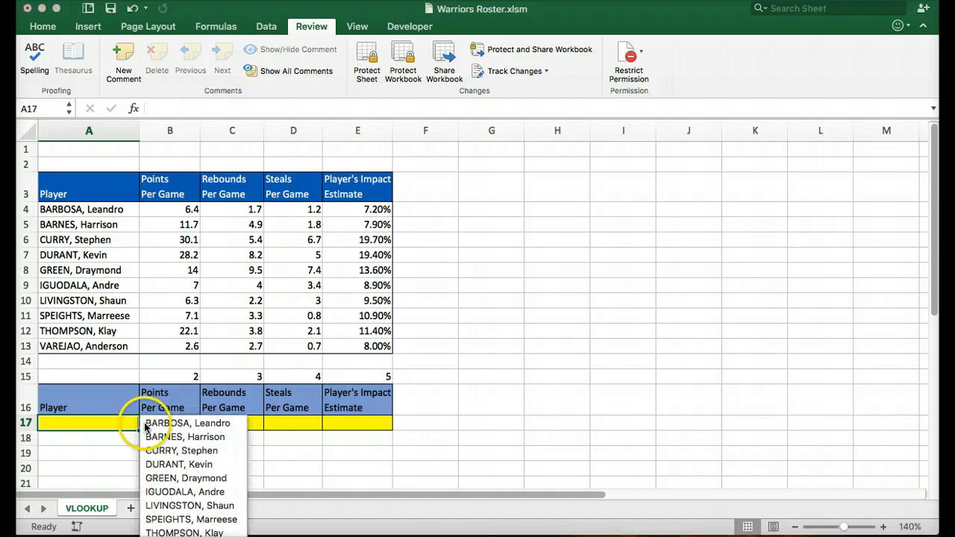
click(188, 451)
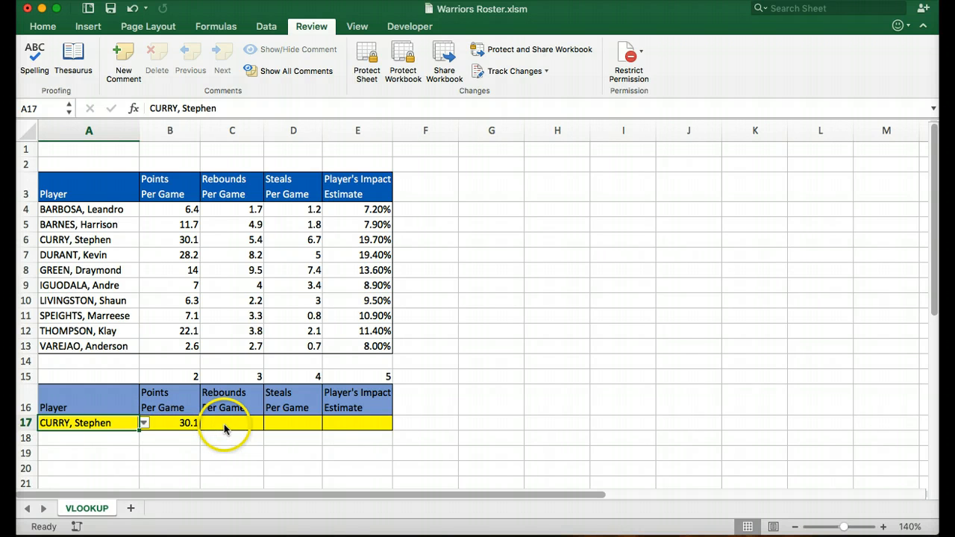
Fill the B17 formula across to E17 and compare the lookup row with roster row 6
click(193, 424)
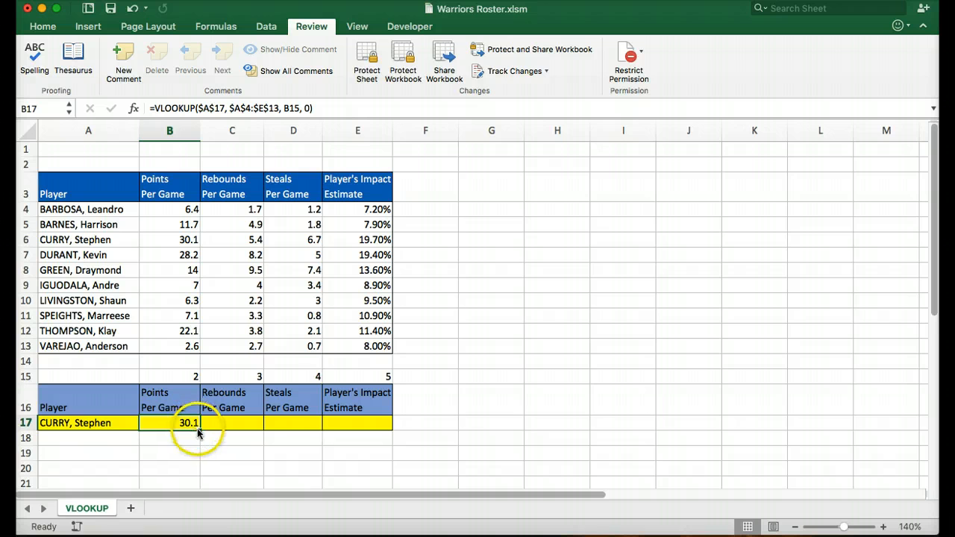
drag(200, 428, 378, 429)
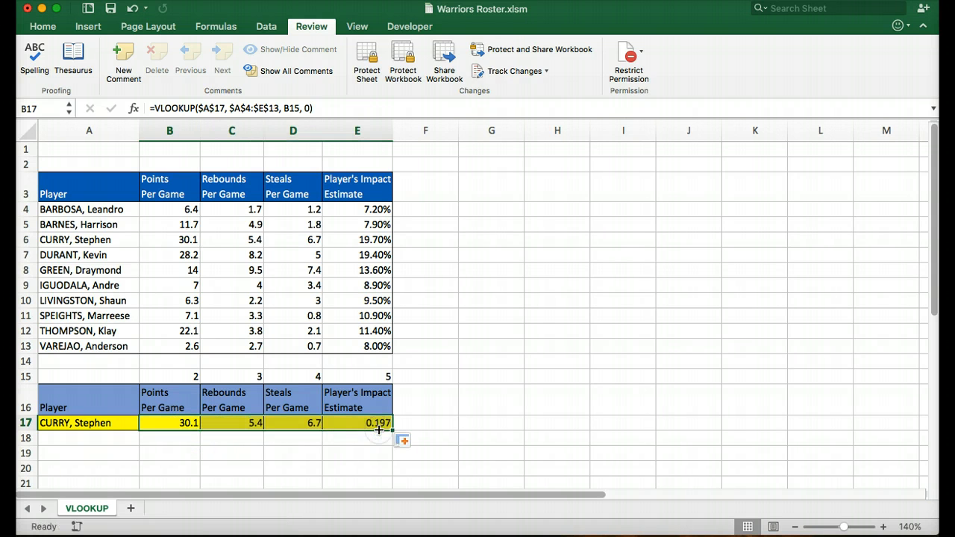
click(25, 240)
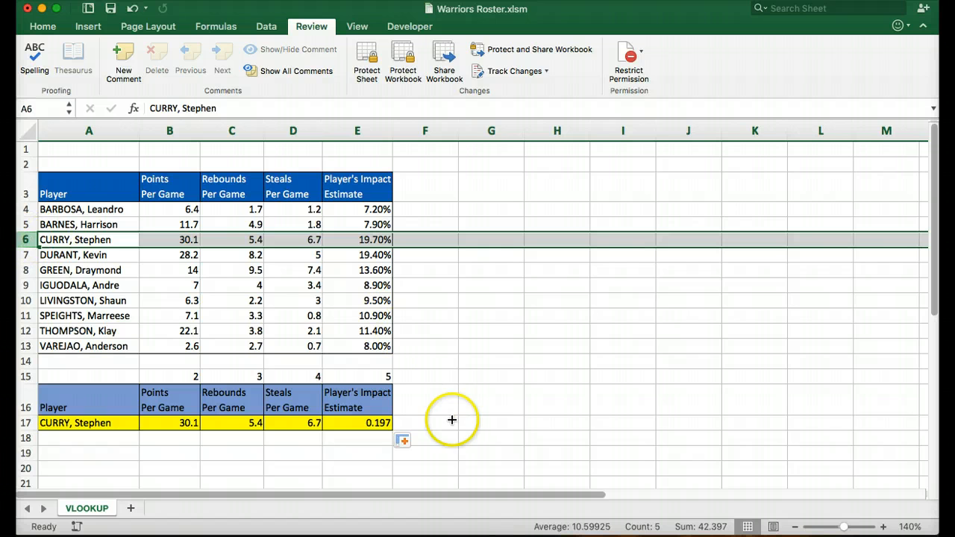
Format the Player's Impact Estimate result in E17 as Percentage
click(358, 423)
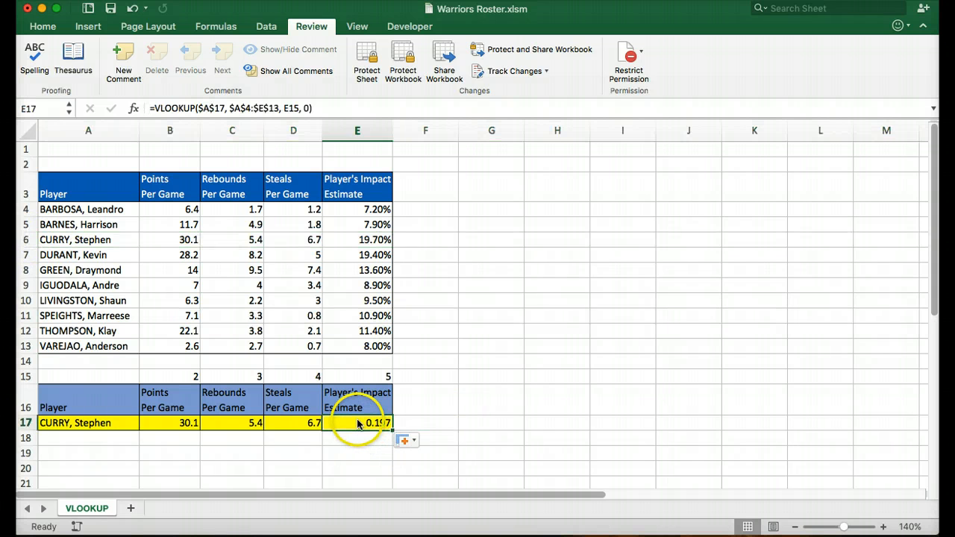
right_click(358, 423)
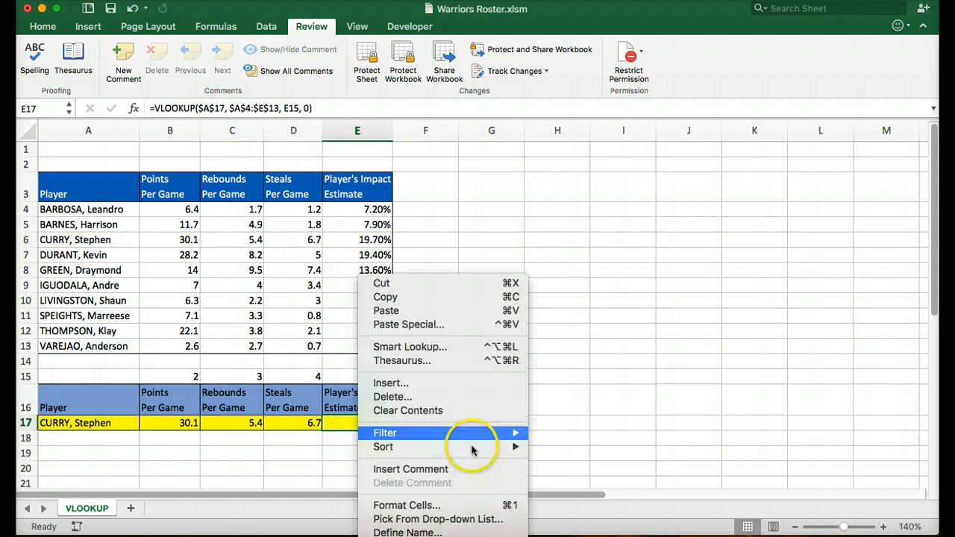
click(455, 501)
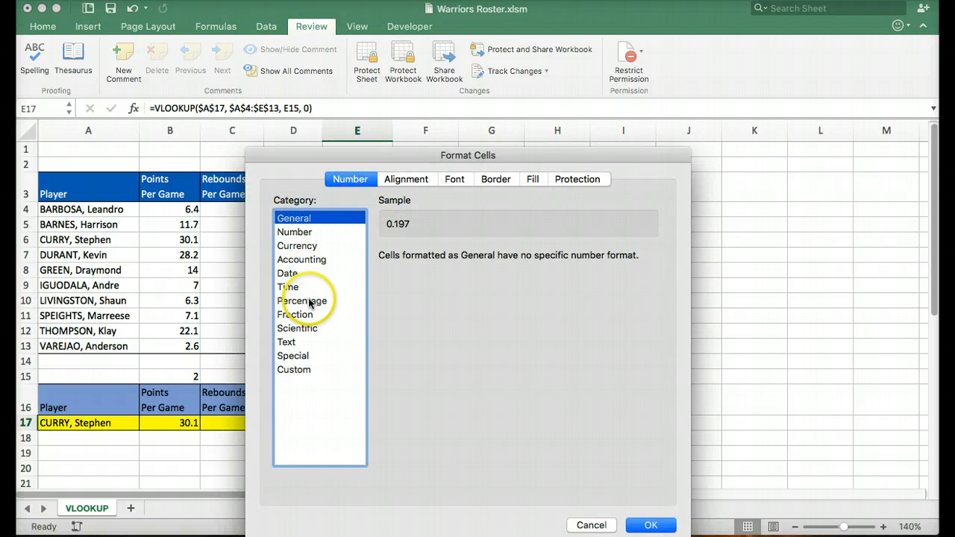
click(325, 300)
click(650, 526)
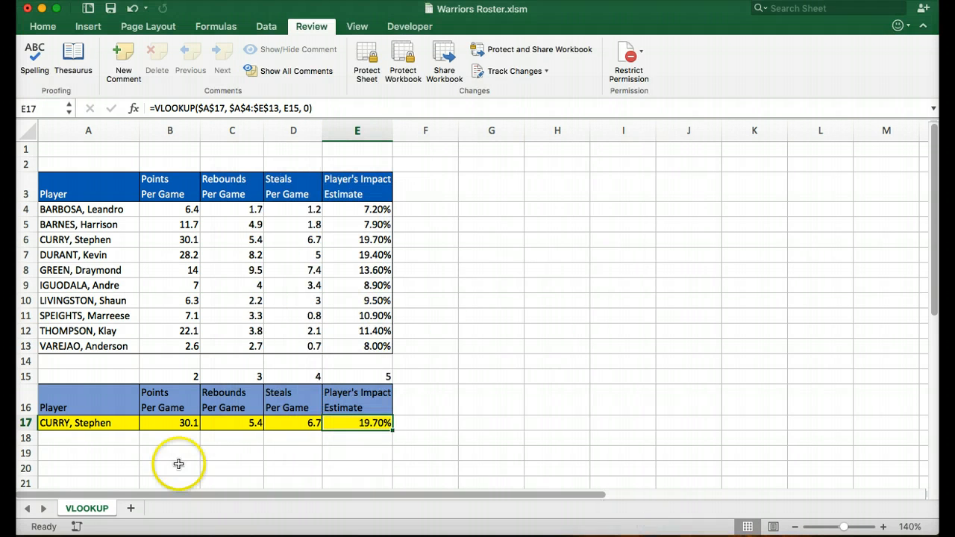
Switch the player in A17 to THOMPSON, Klay and compare the lookup row with roster row 12
click(112, 427)
click(145, 423)
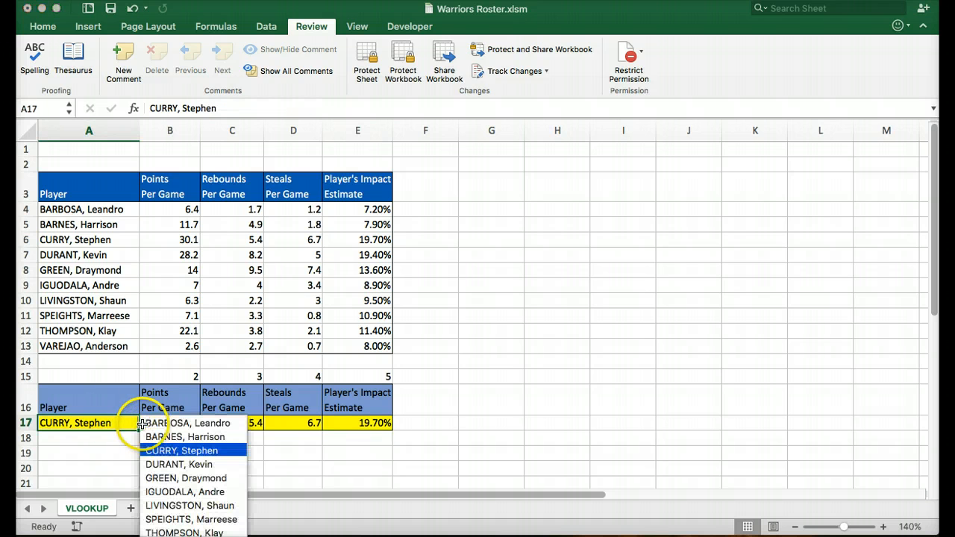
click(196, 530)
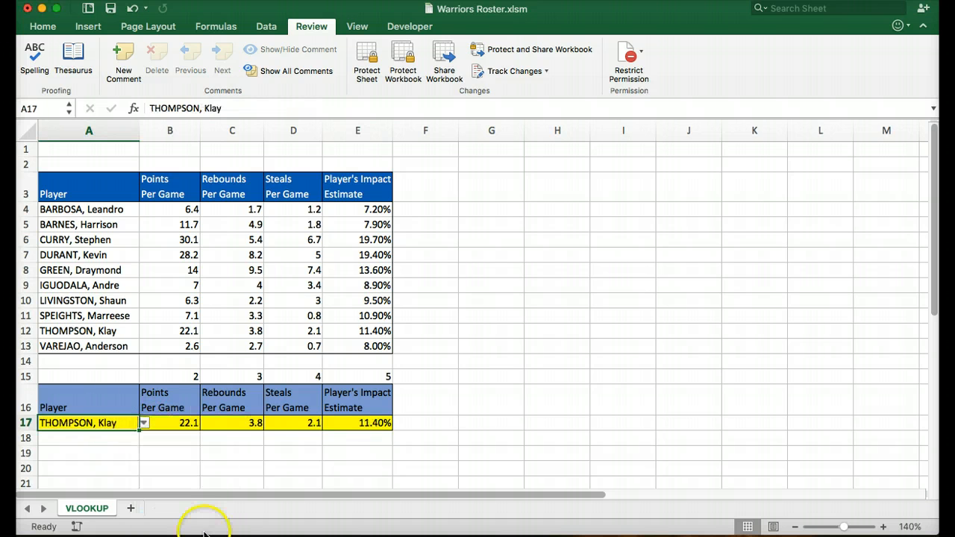
click(27, 330)
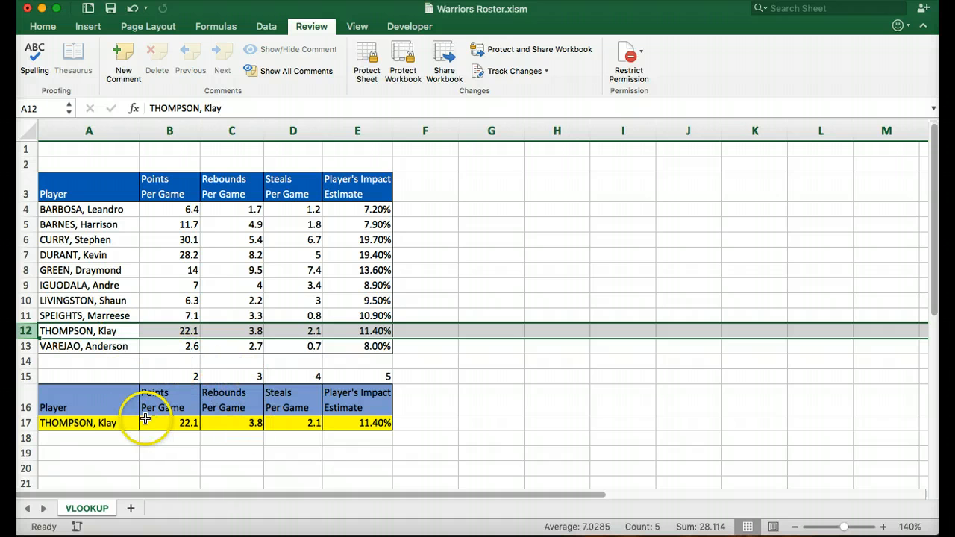
Switch the player in A17 to DURANT, Kevin and compare the lookup row with roster row 7
click(121, 424)
click(145, 423)
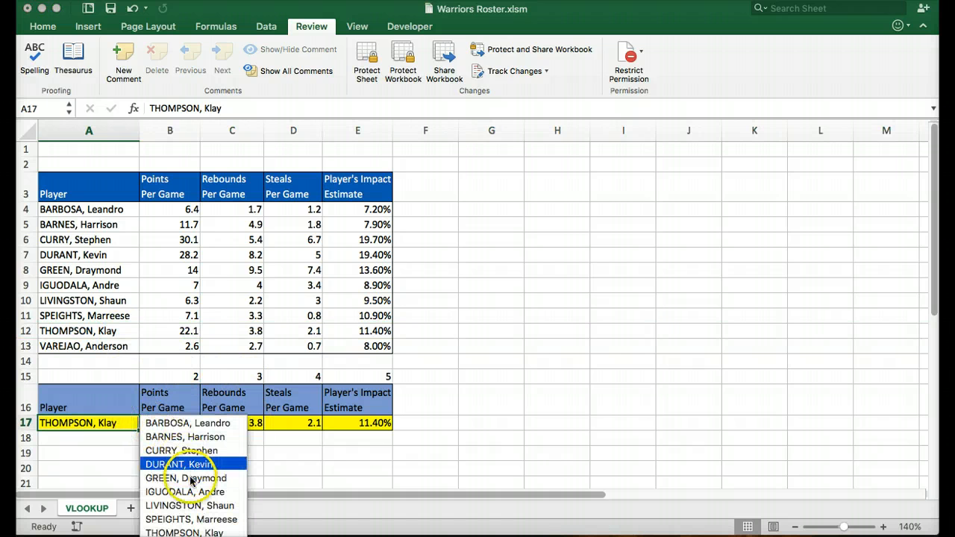
click(183, 464)
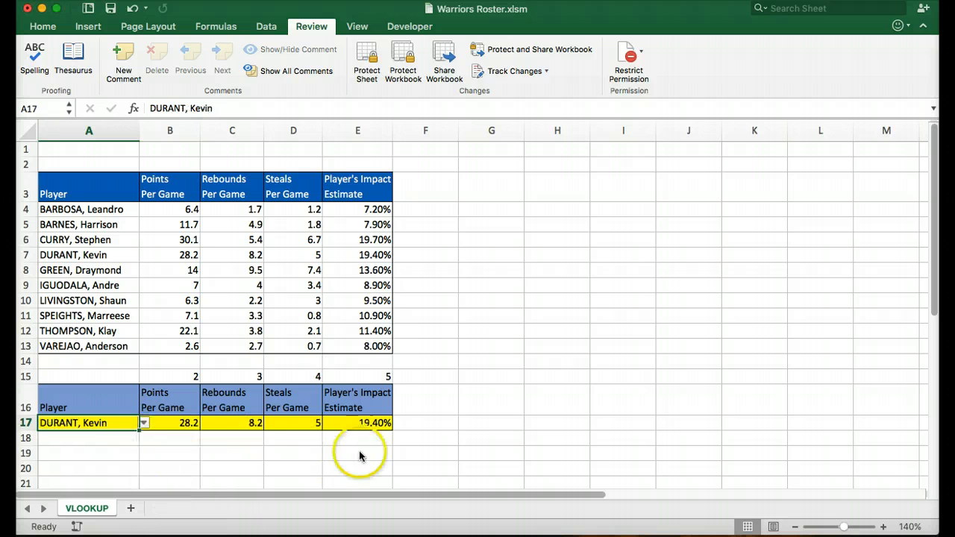
click(25, 255)
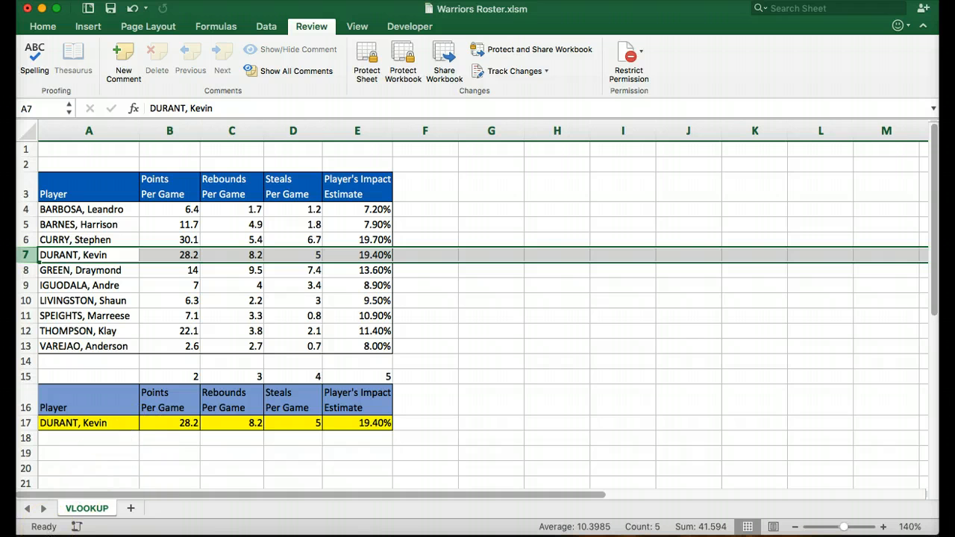
Examine the VLOOKUP formula in C17 and trace its column index reference to C15
click(236, 424)
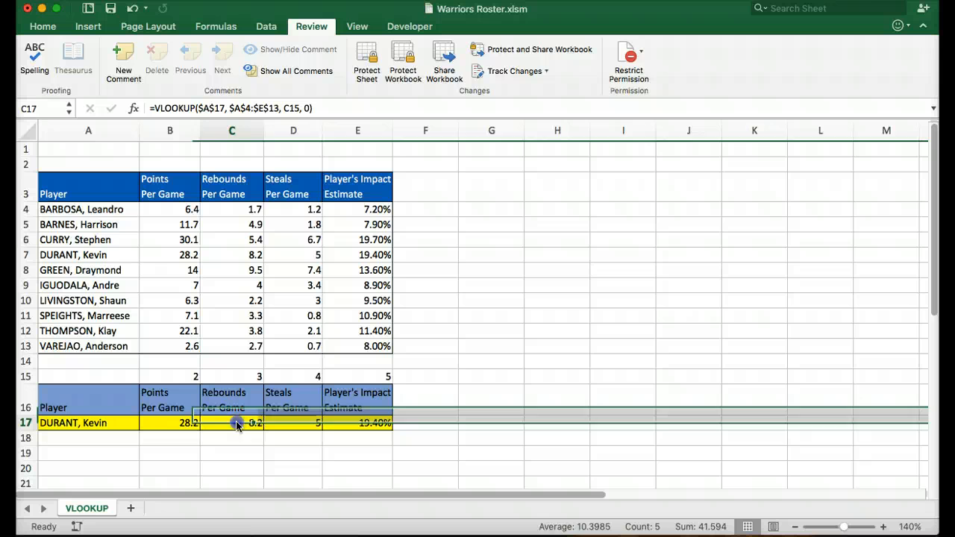
click(233, 107)
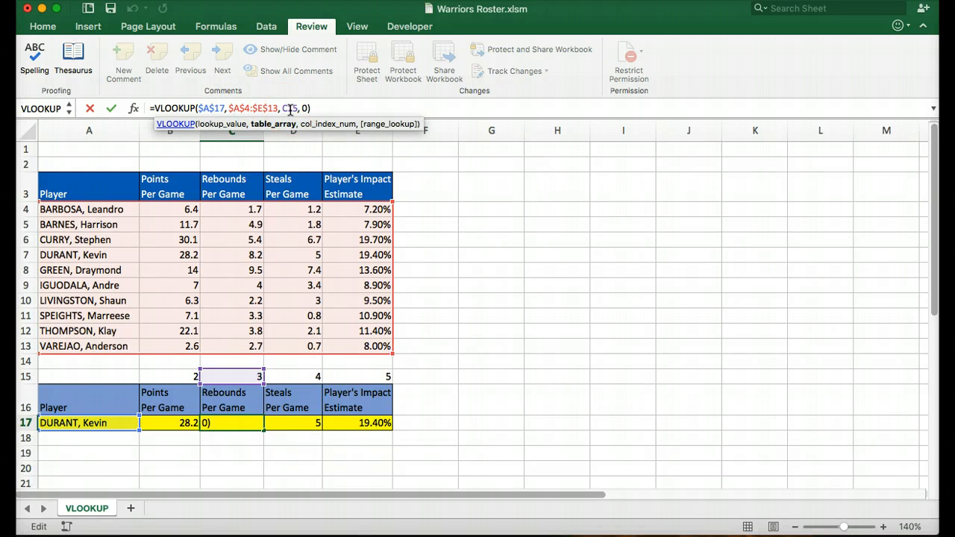
click(249, 378)
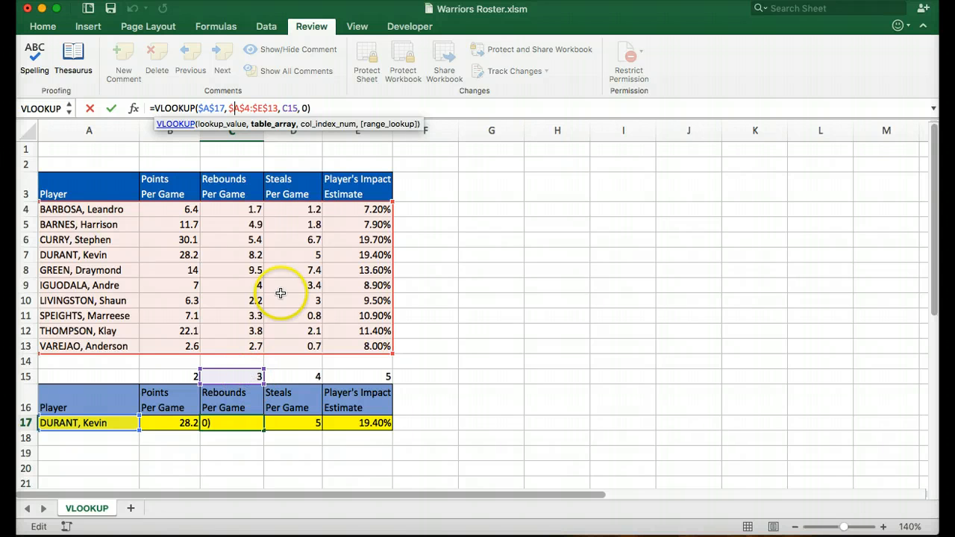
click(290, 107)
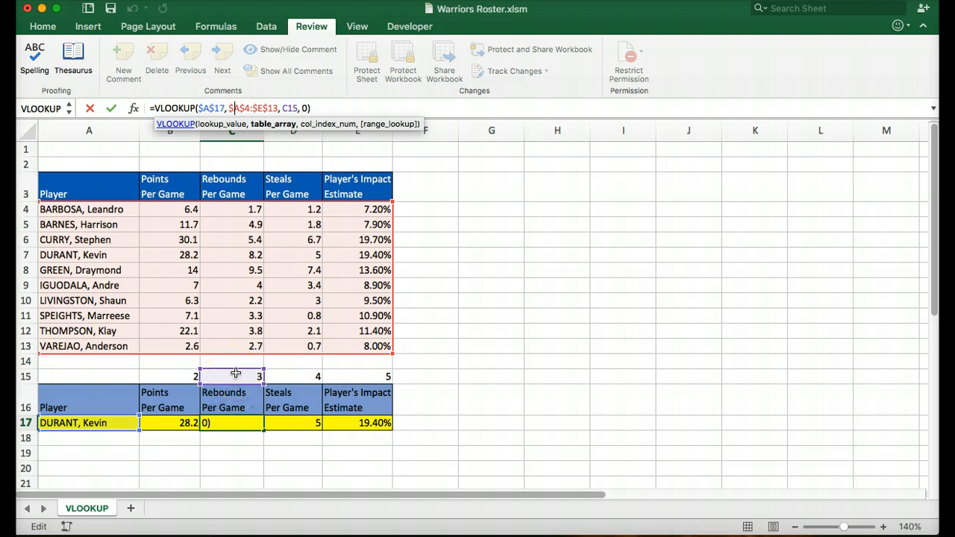
Examine the VLOOKUP formulas in D17 and E17 and their column index references to D15 and E15
click(303, 423)
click(264, 109)
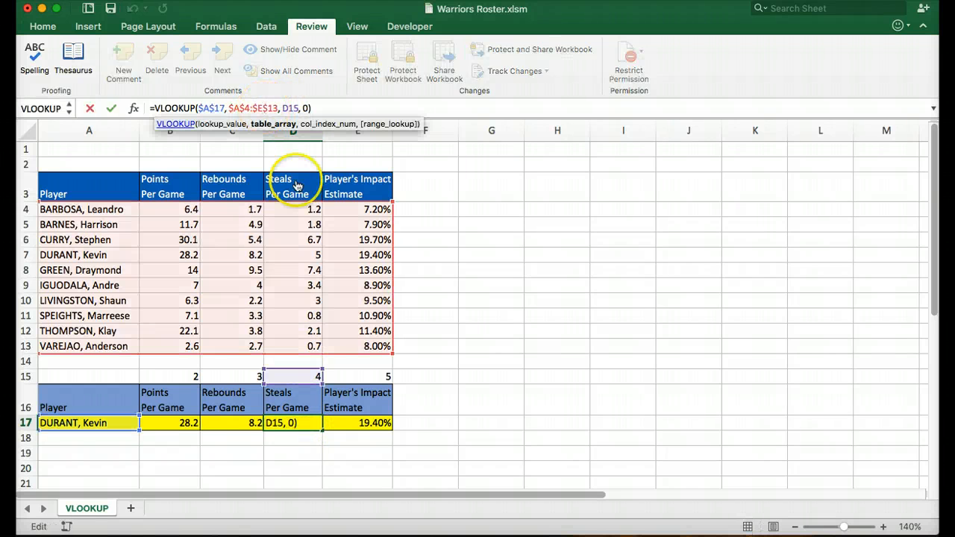
click(362, 426)
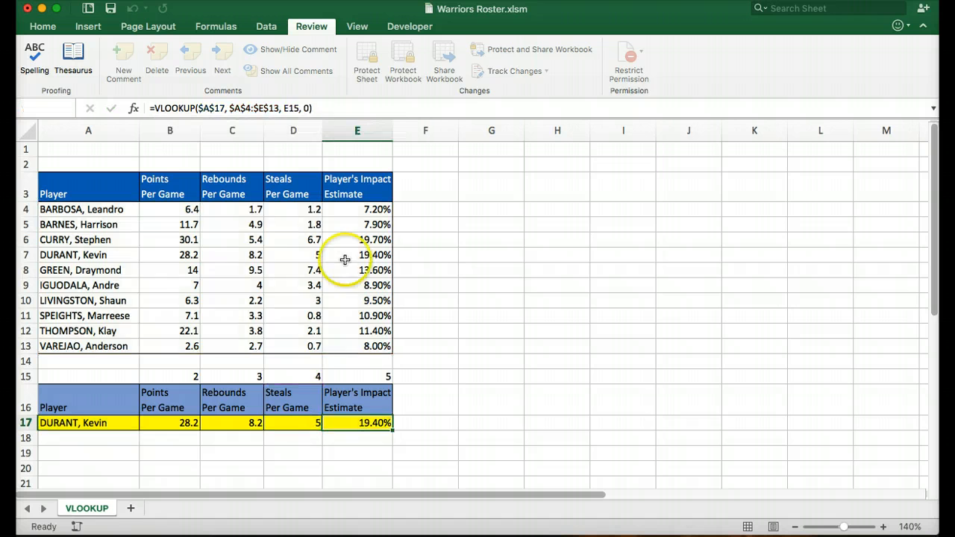
click(281, 108)
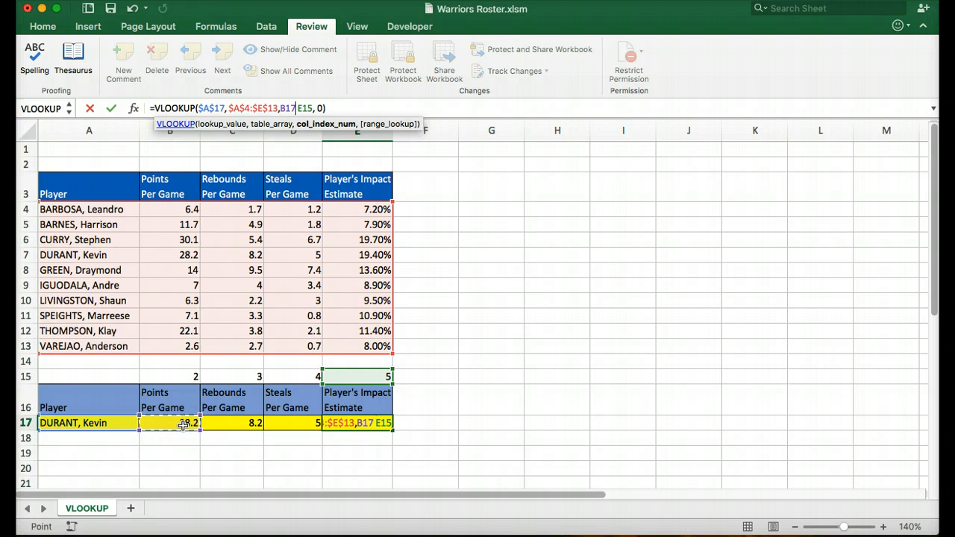
key(Return)
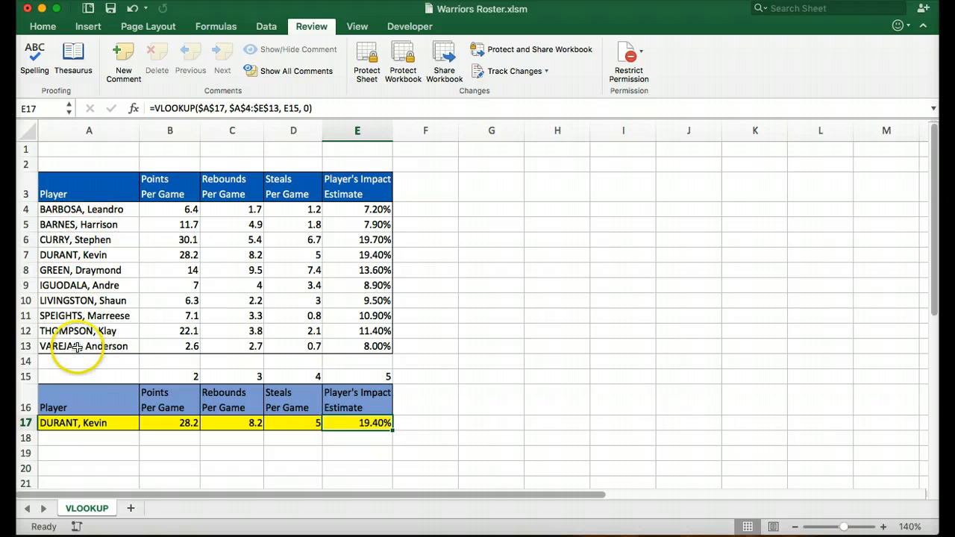
View the list of players offered by the A17 dropdown and close it without picking another player
click(124, 423)
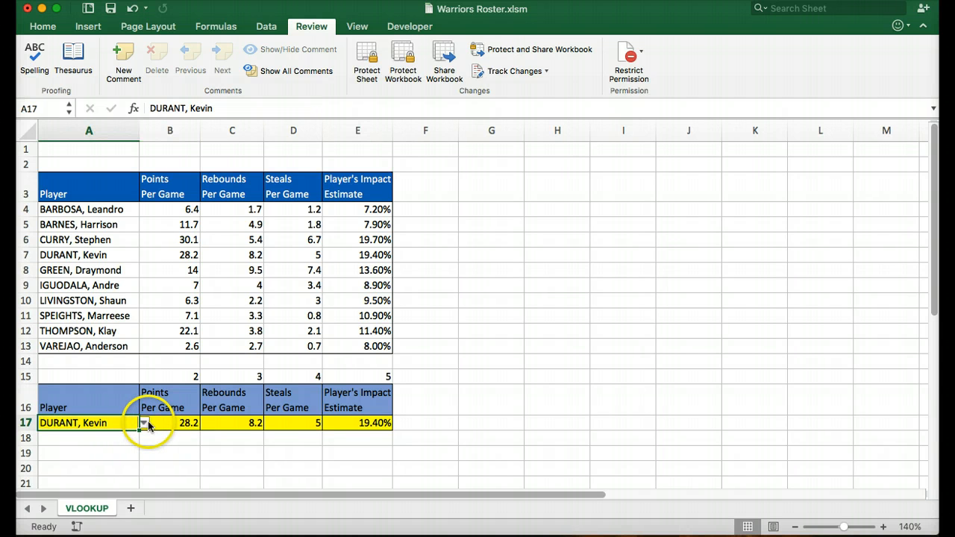
click(148, 423)
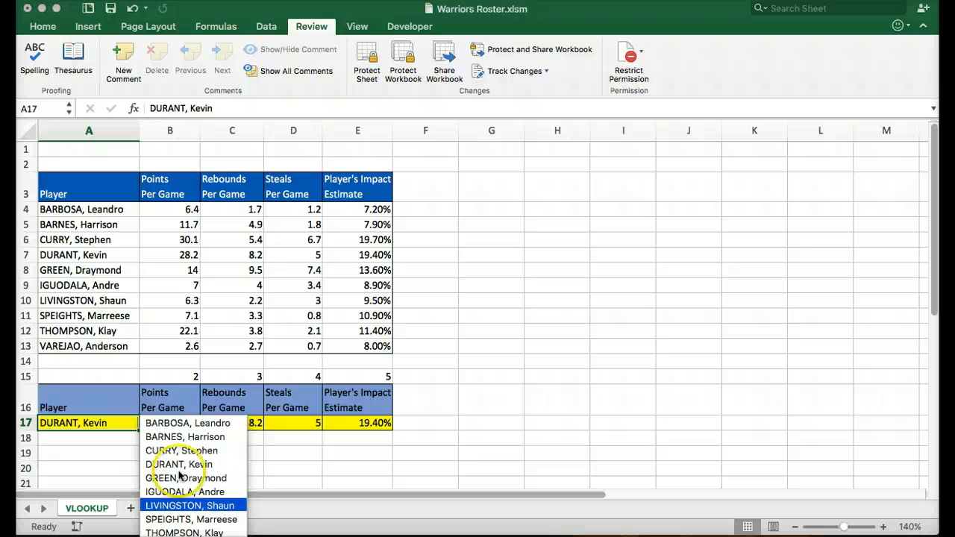
click(174, 421)
Examine the references used in the B17 VLOOKUP formula and leave the formula without changing it
click(180, 422)
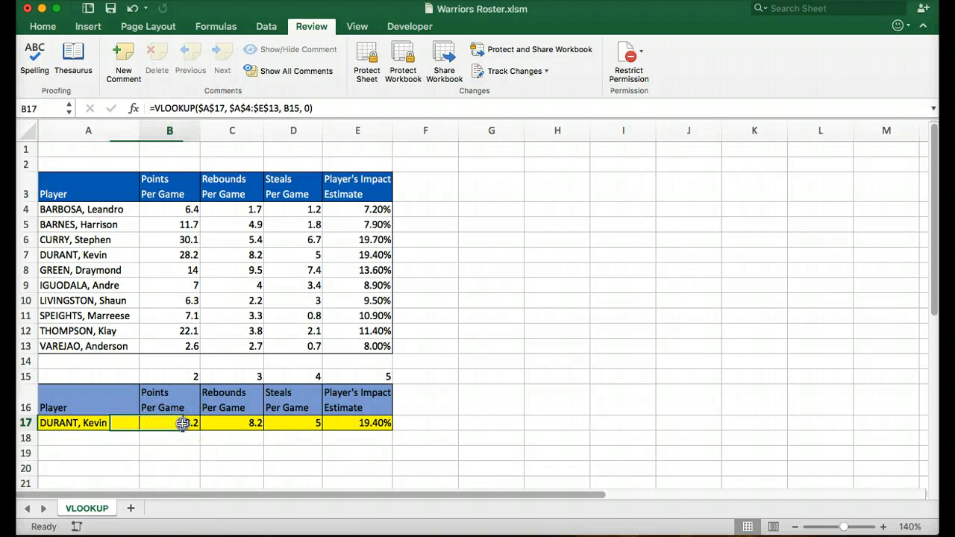
click(207, 108)
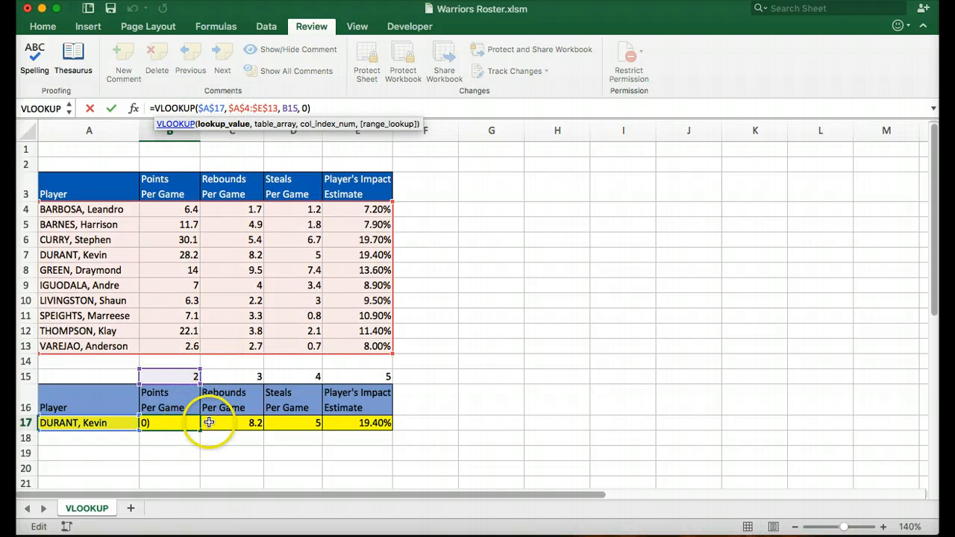
key(Escape)
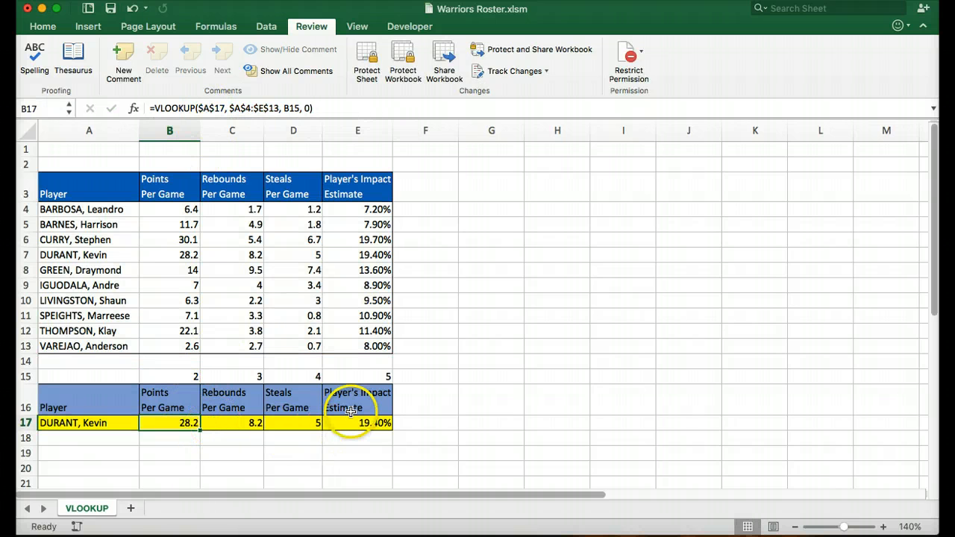